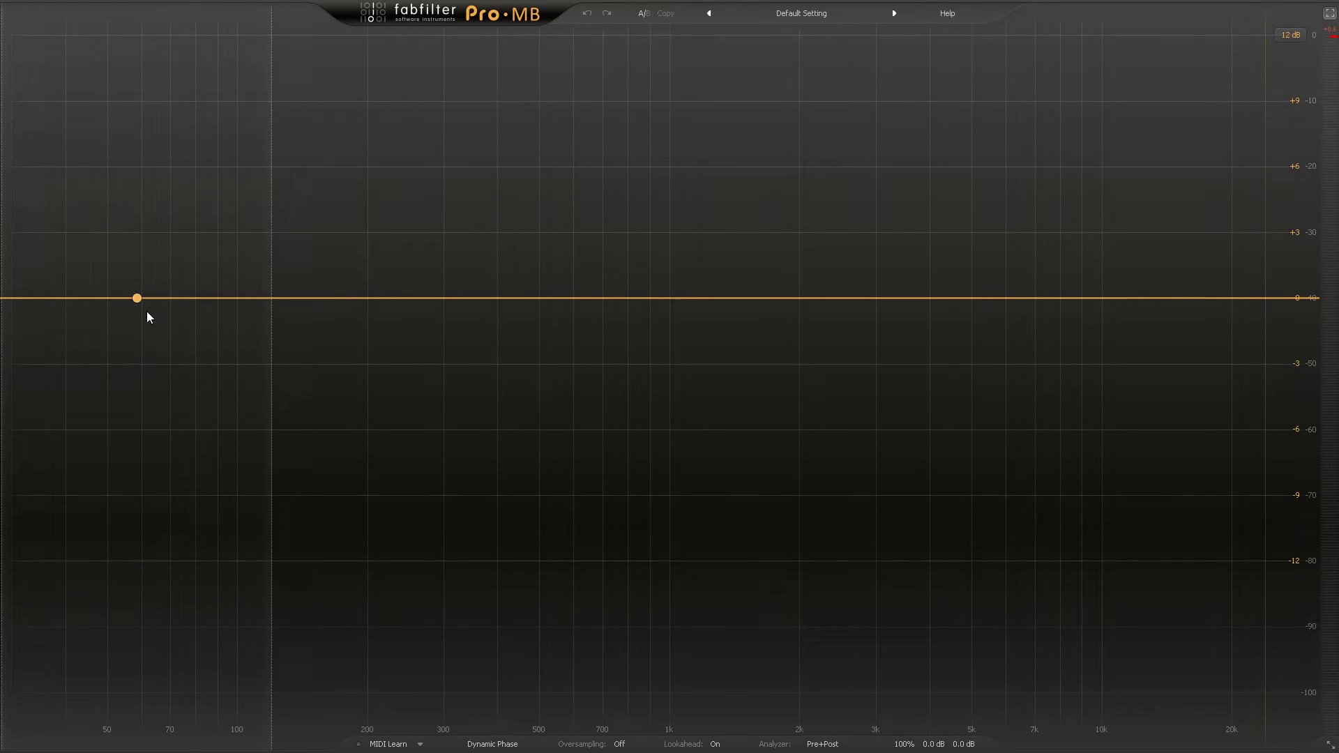
Add a low band near 80 Hz, narrow it tightly, and drop its output to -2.29 dB
left_click(206, 298)
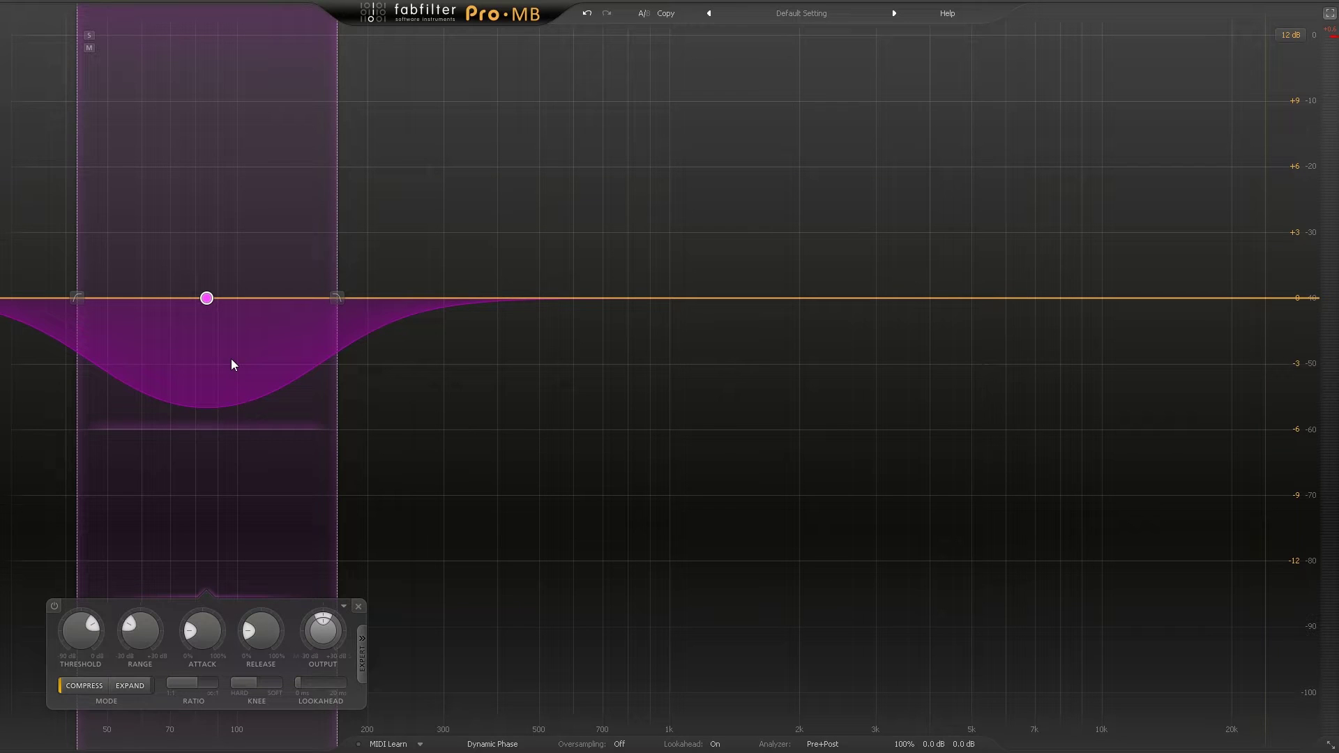
left_click_drag(336, 187, 311, 207)
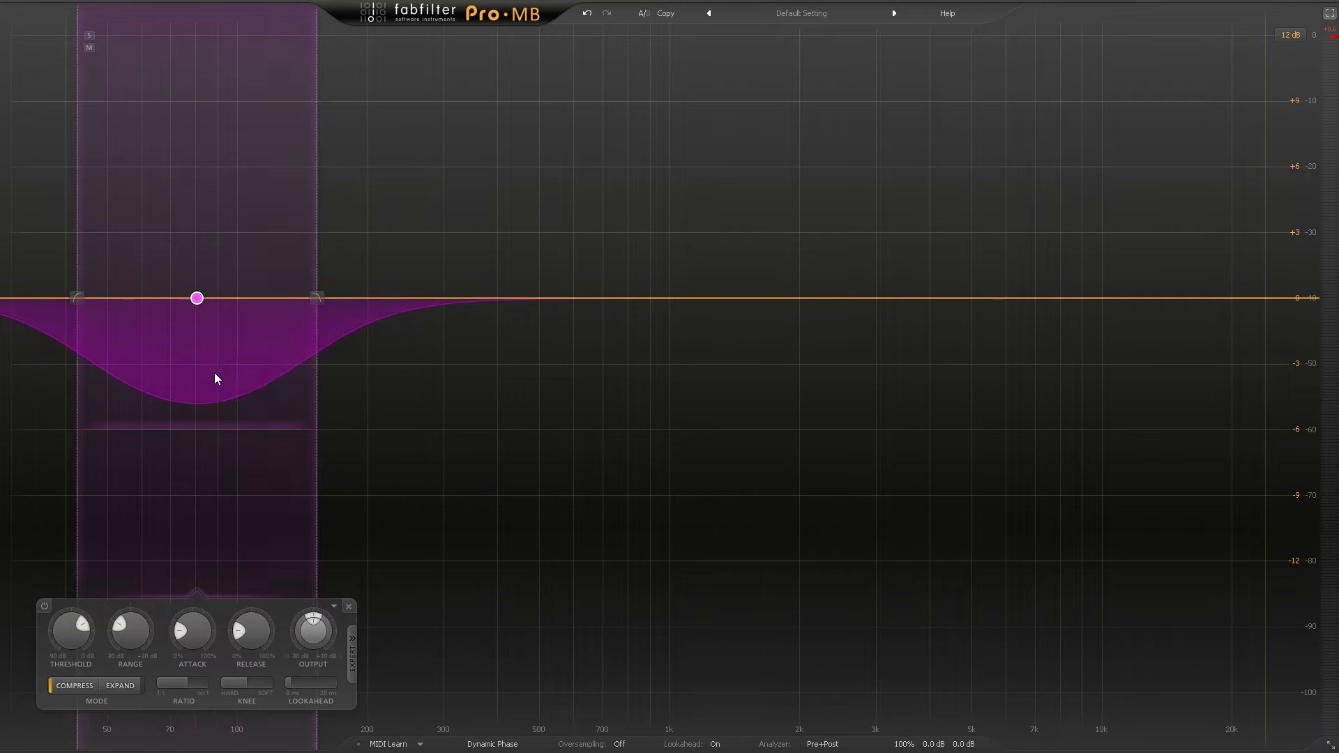
scroll(214, 376, "down", 5)
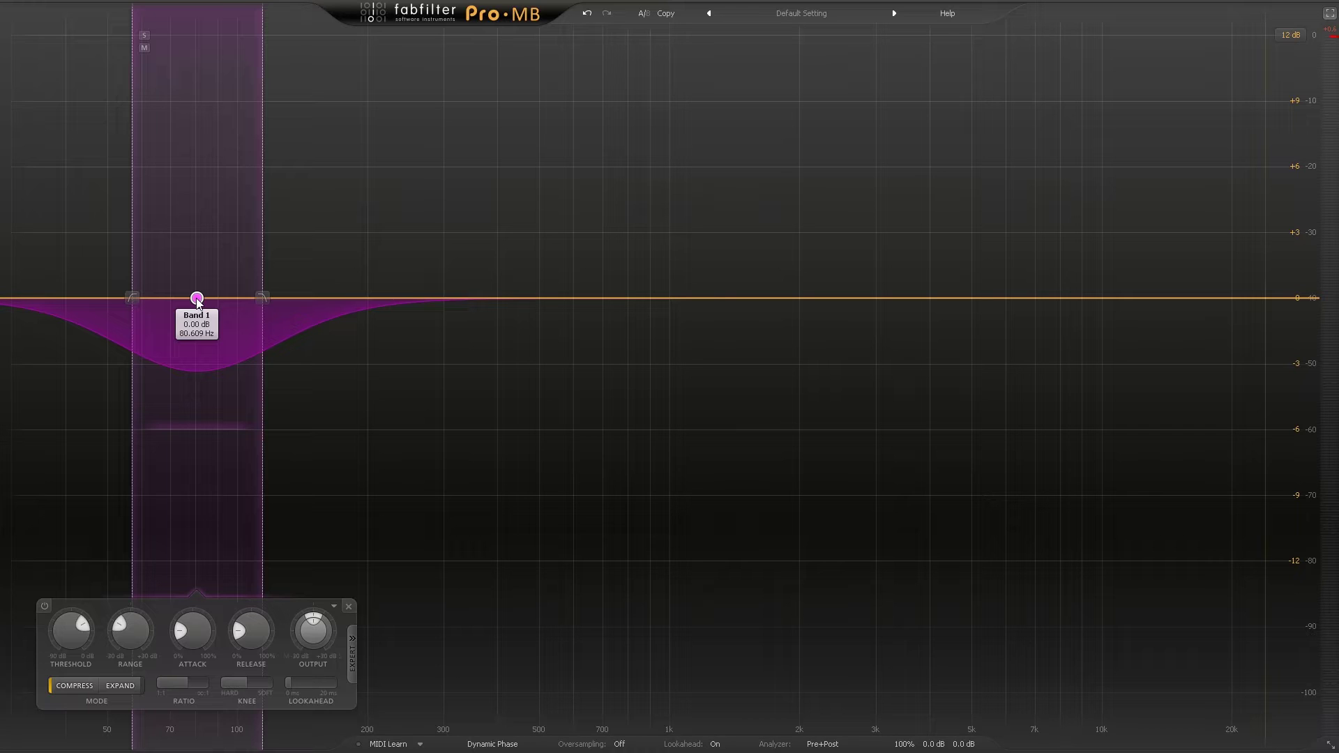
left_click_drag(198, 300, 197, 348)
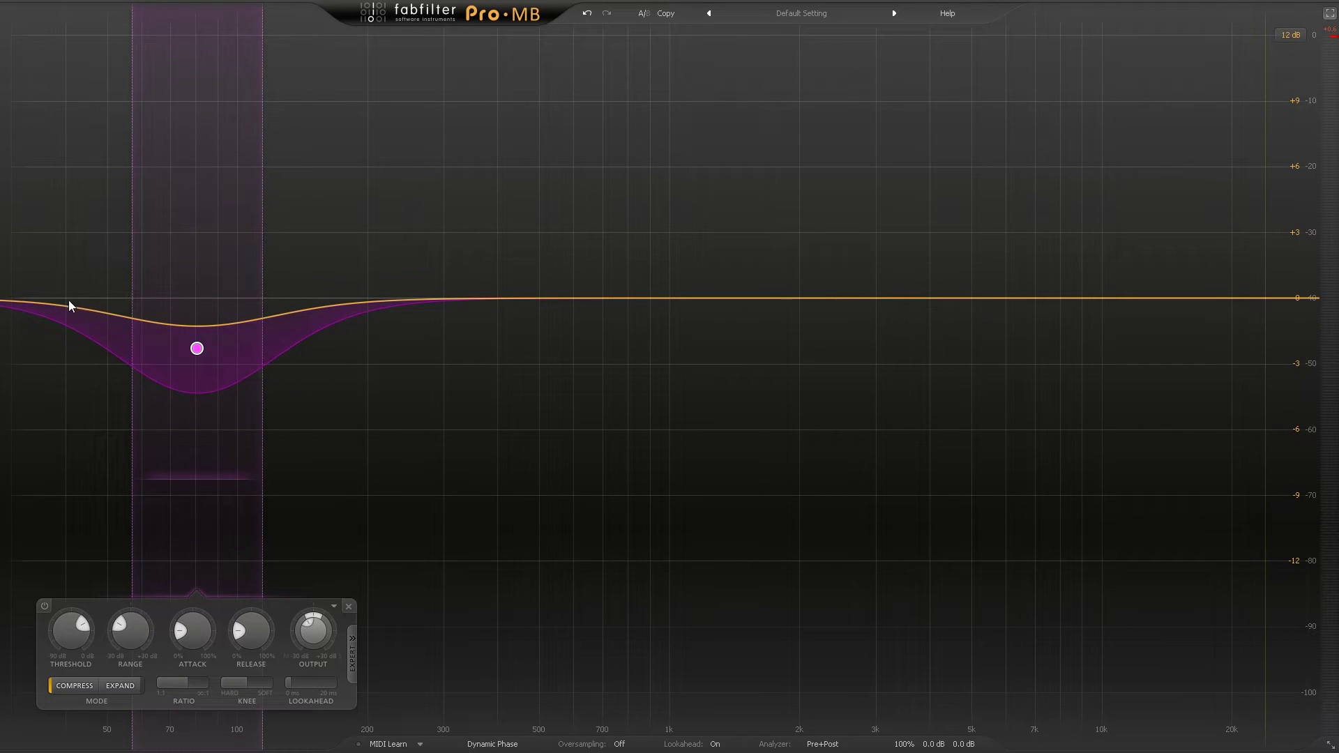
mouse_move(195, 359)
Return Band 1's output to 0 dB and briefly play the audio to check it
double_click(315, 639)
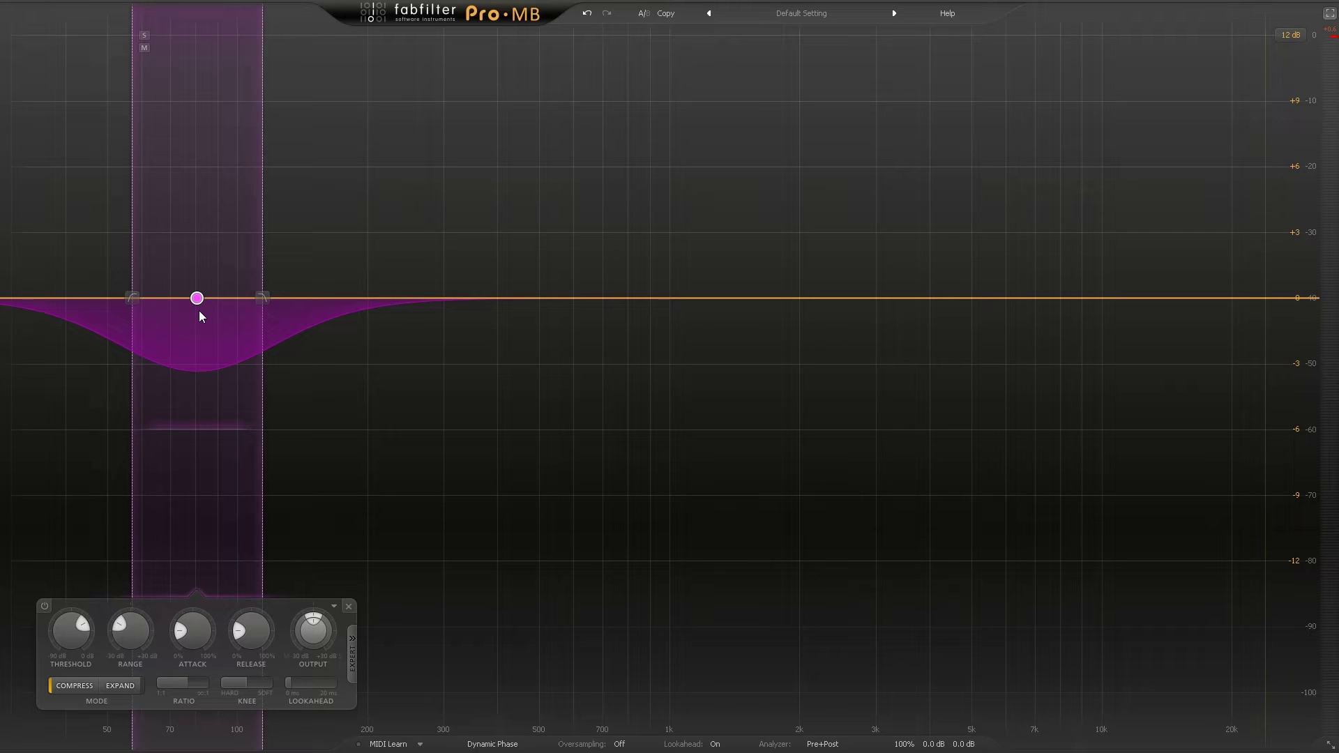
key("space")
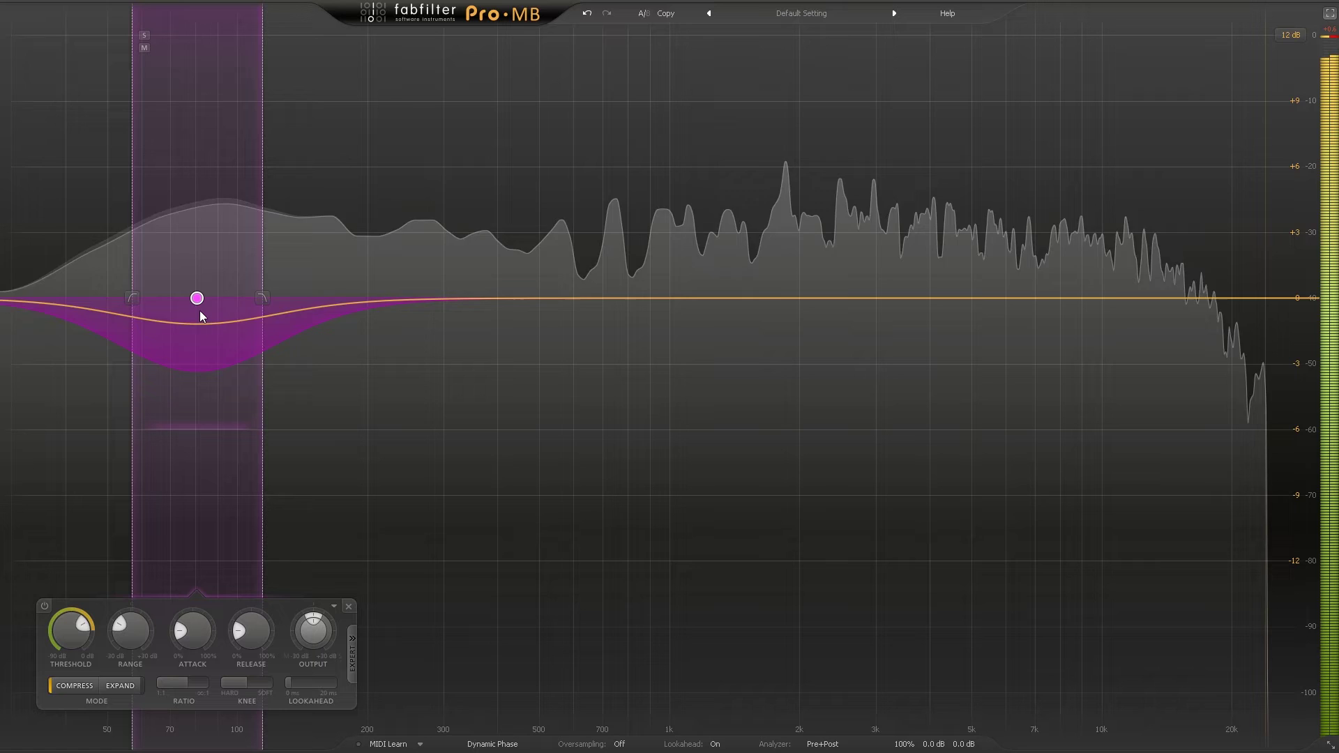
key("space")
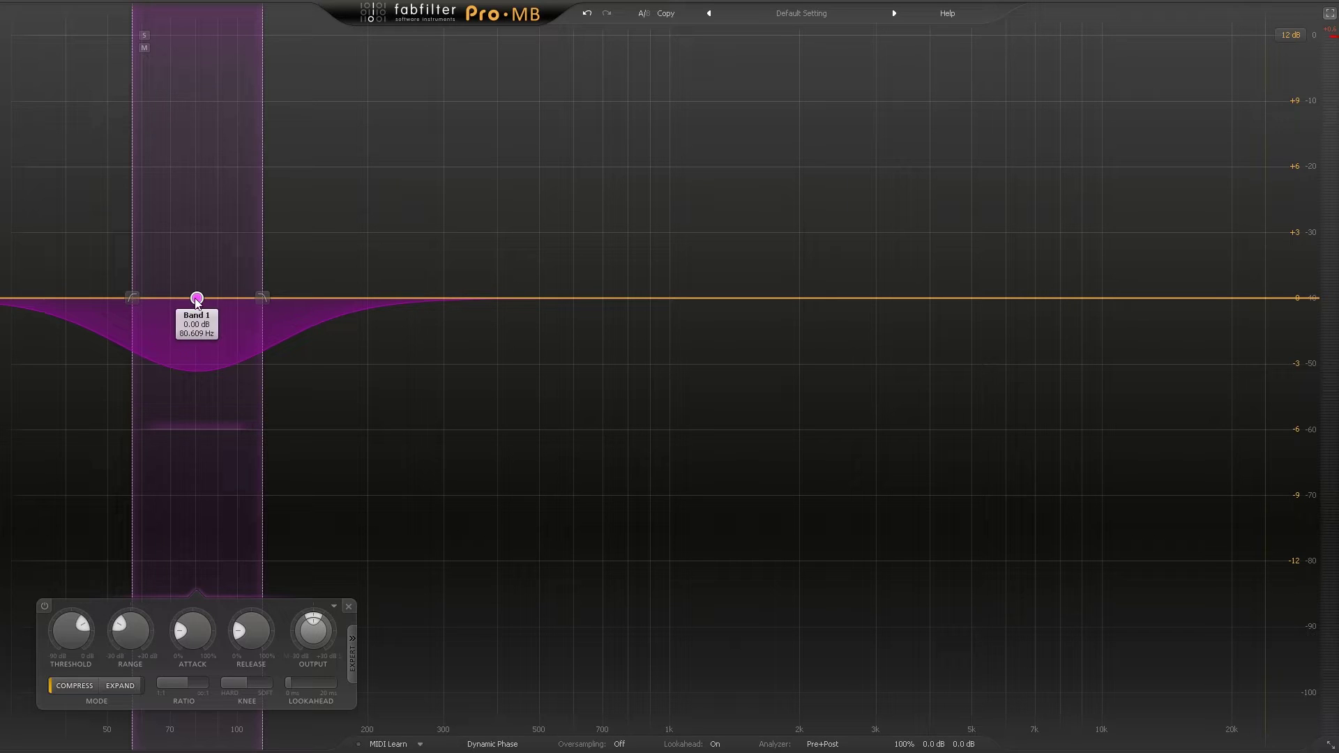
Shift the band down to about 57 Hz and extend its range to -30 dB
left_click_drag(197, 298, 136, 298)
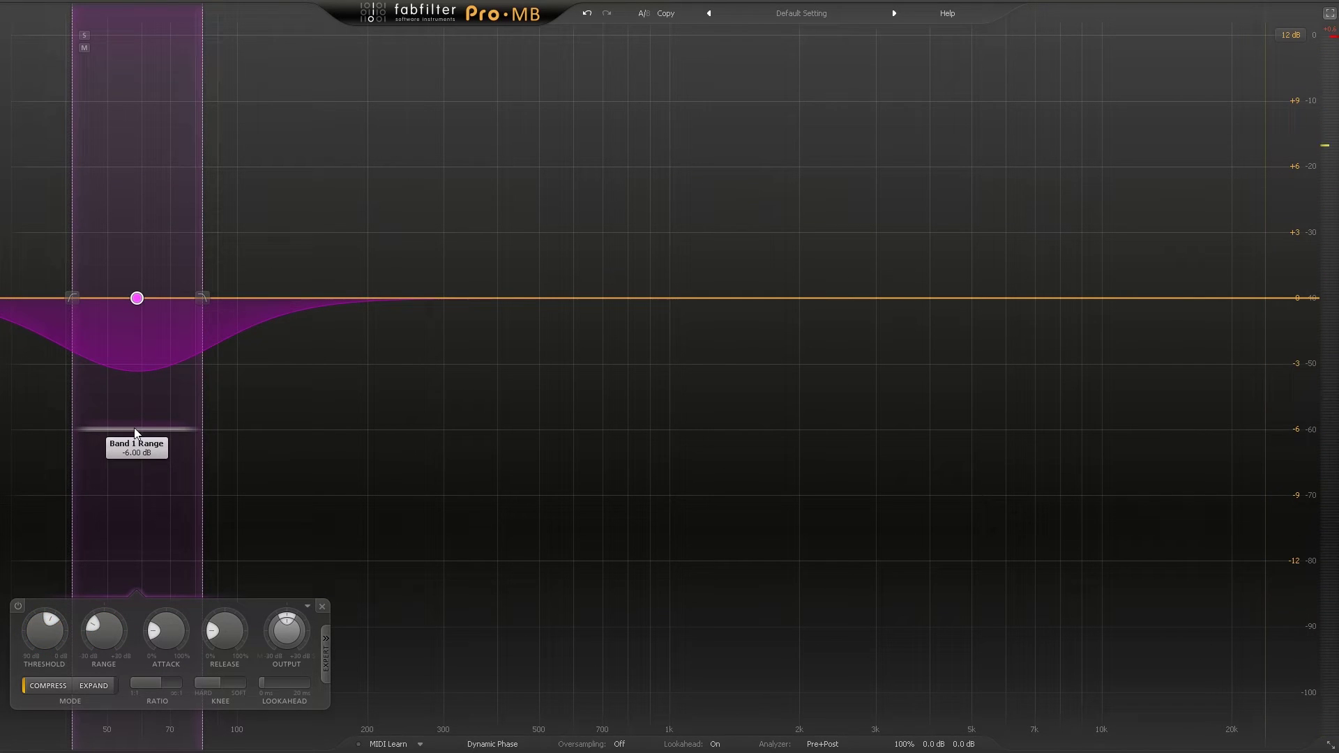
left_click_drag(135, 432, 128, 573)
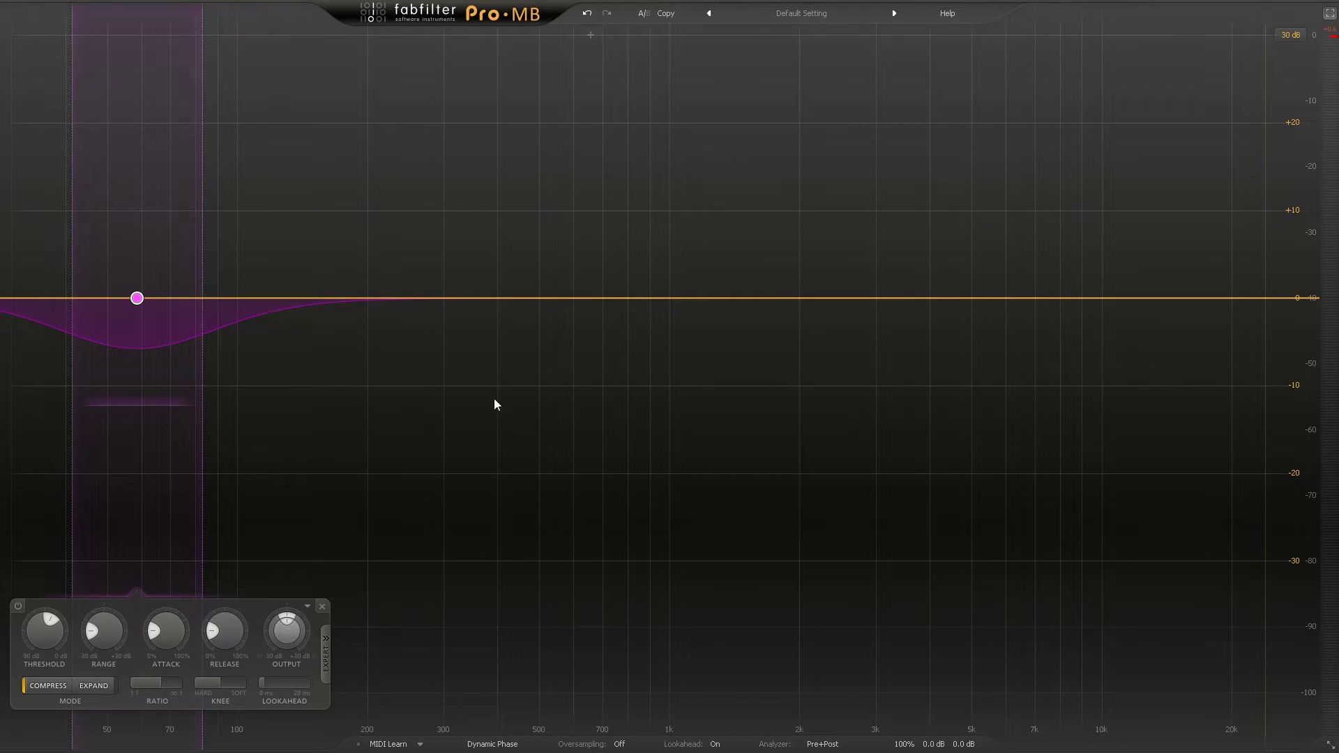
left_click_drag(159, 406, 144, 617)
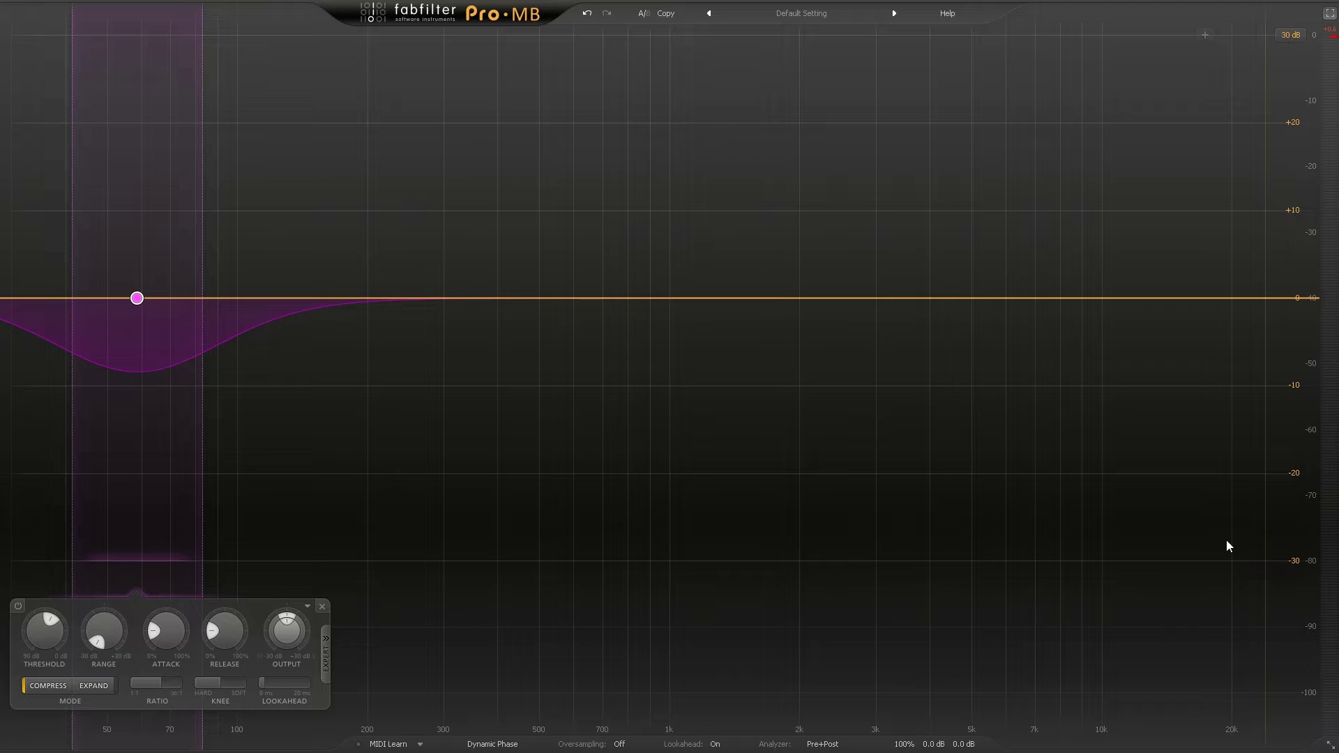
Lower the band's threshold while auditioning playback, then pull its output level down
key("space")
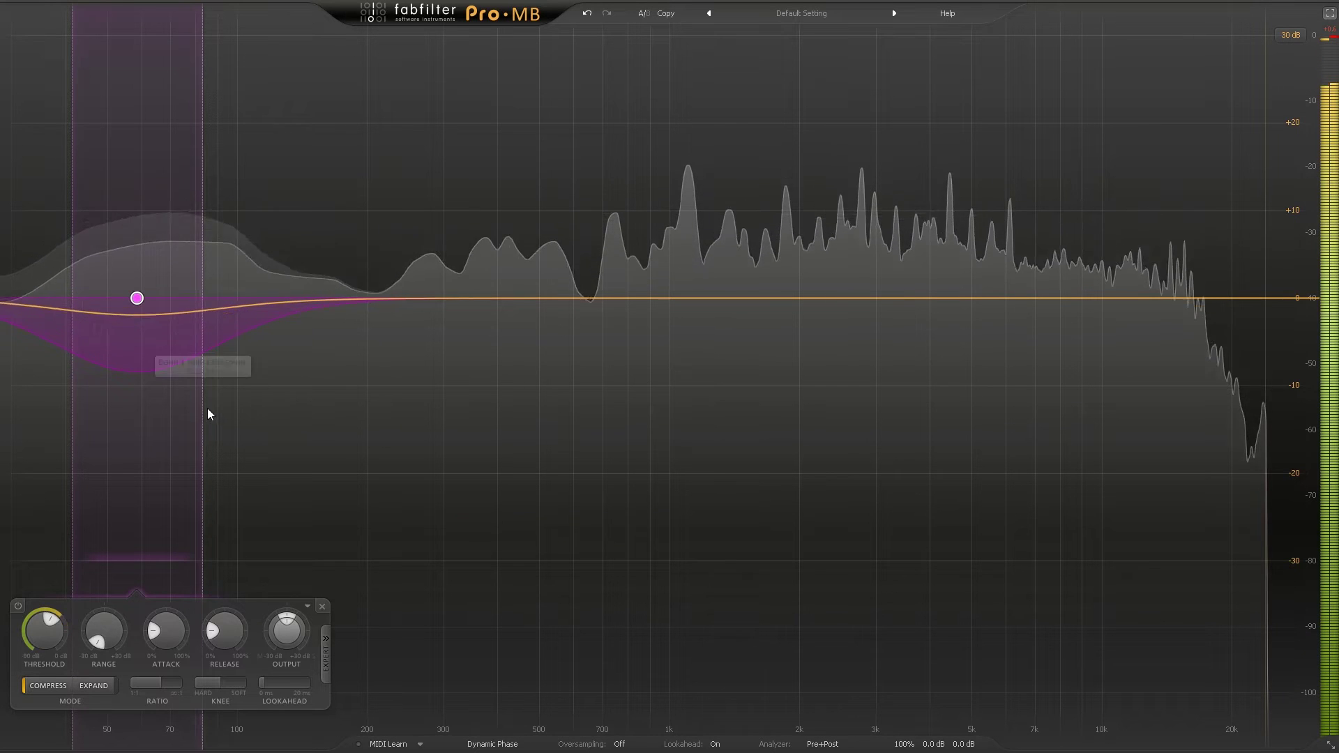
key("space")
mouse_move(34, 649)
left_mouse_down()
mouse_move(34, 633)
mouse_move(55, 655)
left_mouse_up()
key("space")
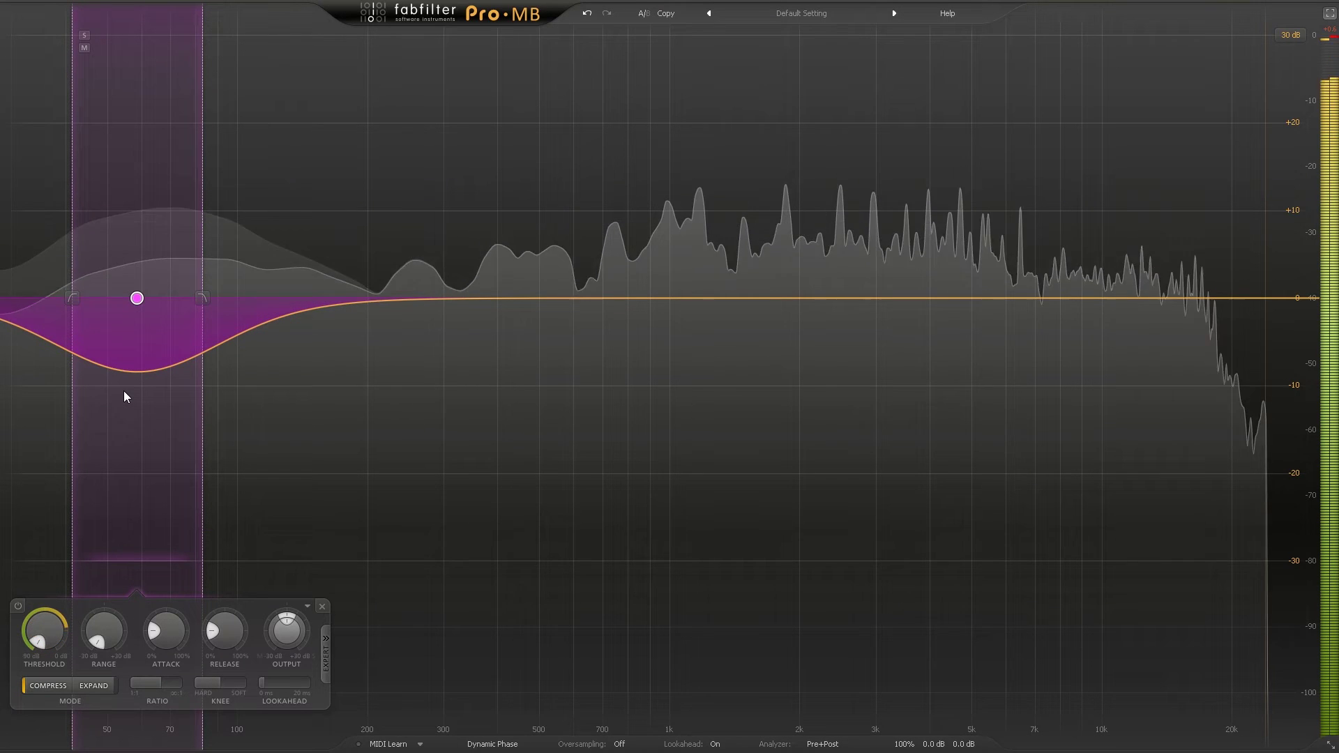
key("space")
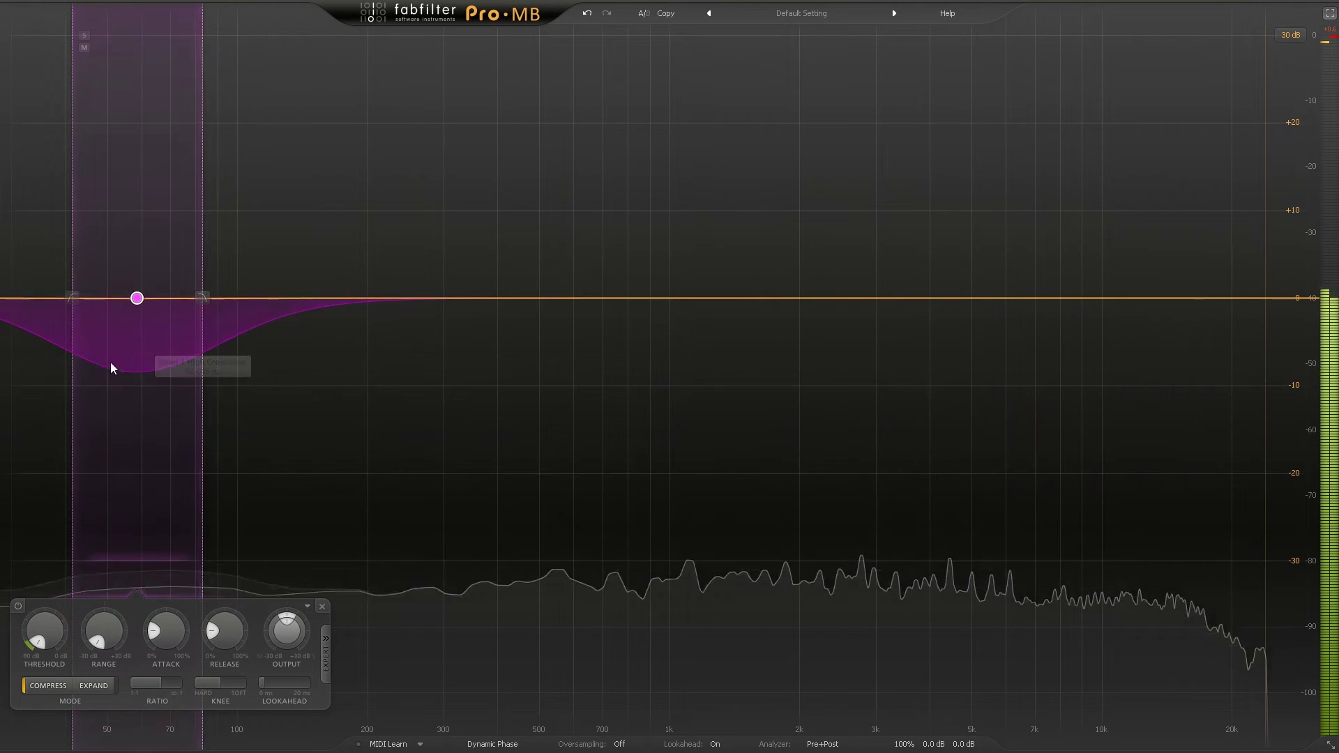
left_click_drag(138, 299, 139, 346)
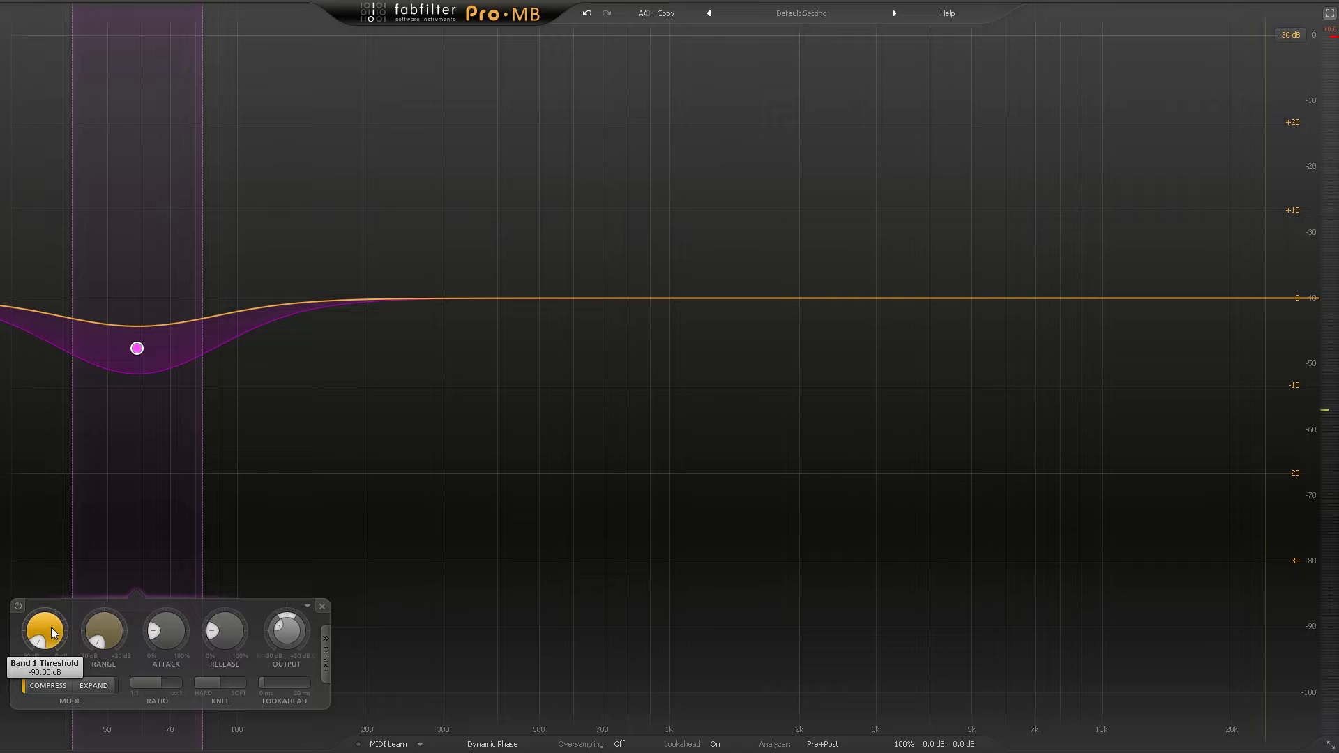
Reset band output to 0 dB, set threshold to about -9.5 dB, and show Expert side-chain options
left_click(287, 631, "alt")
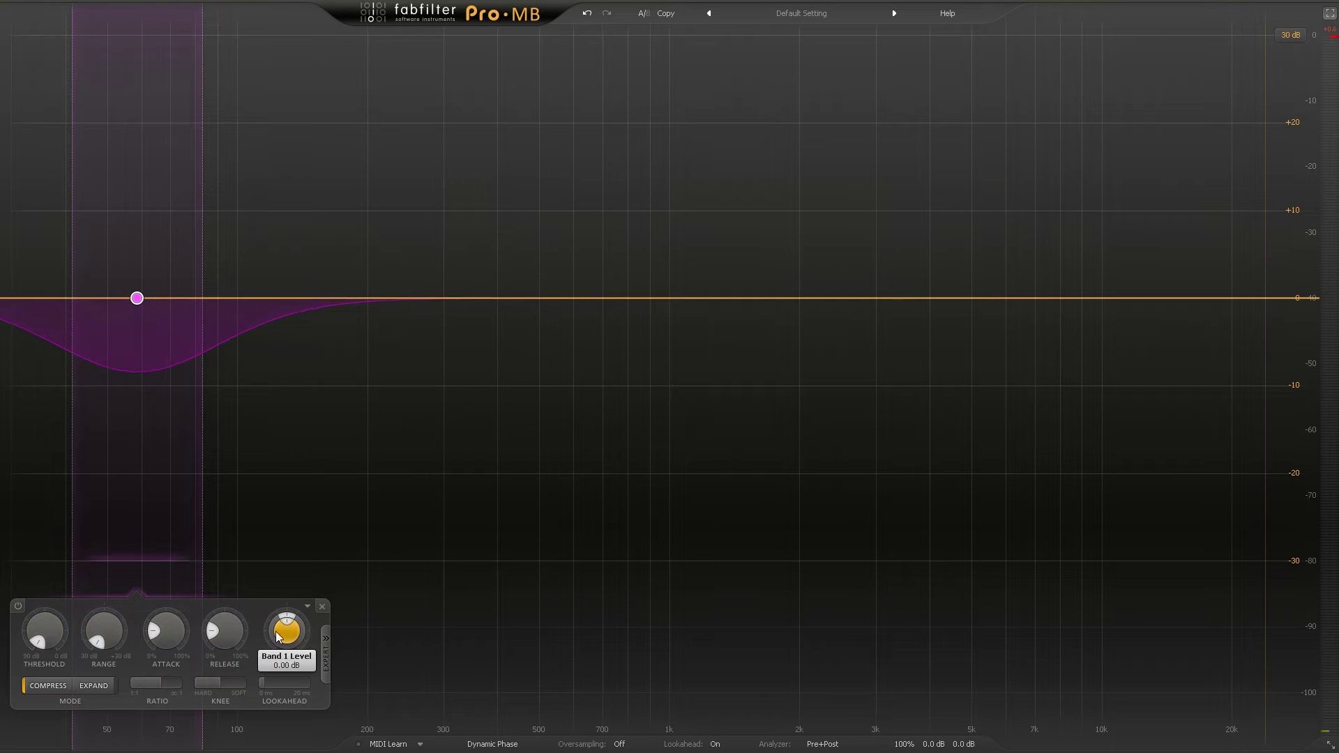
double_click(54, 631)
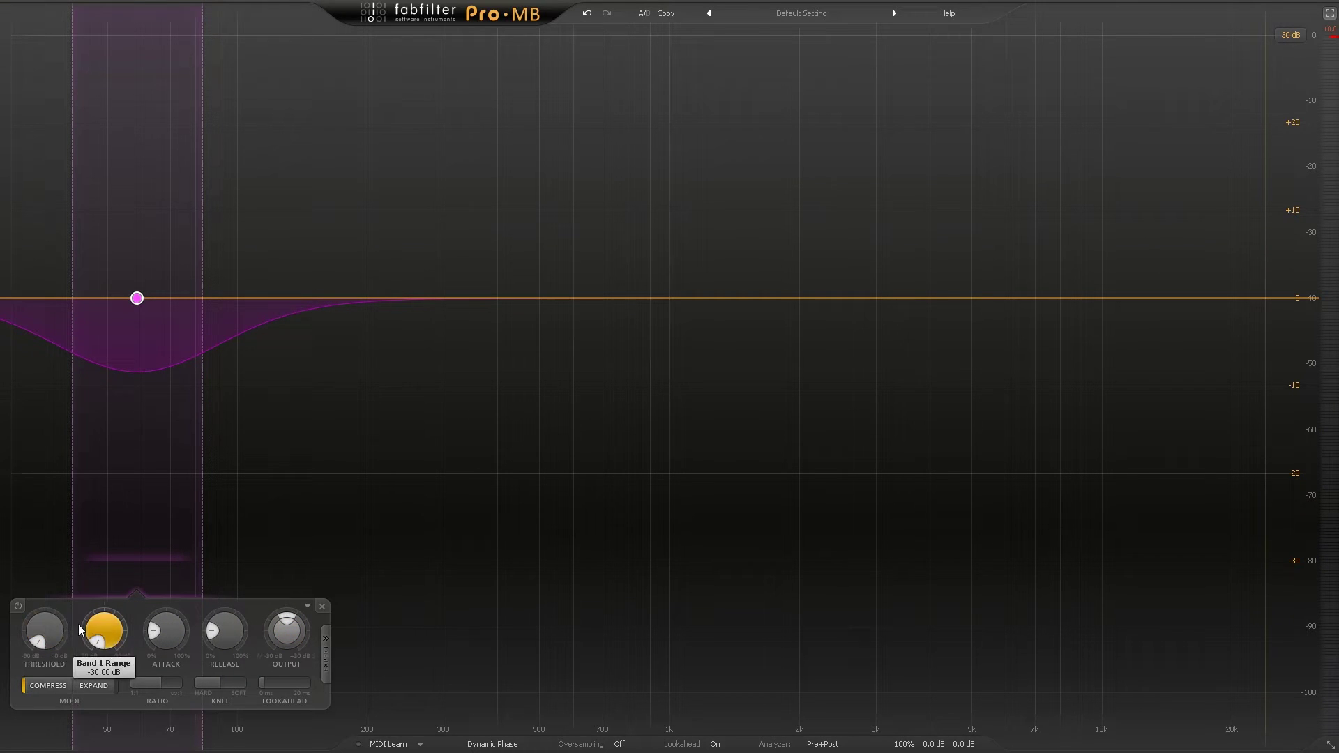
left_click_drag(50, 622, 40, 557)
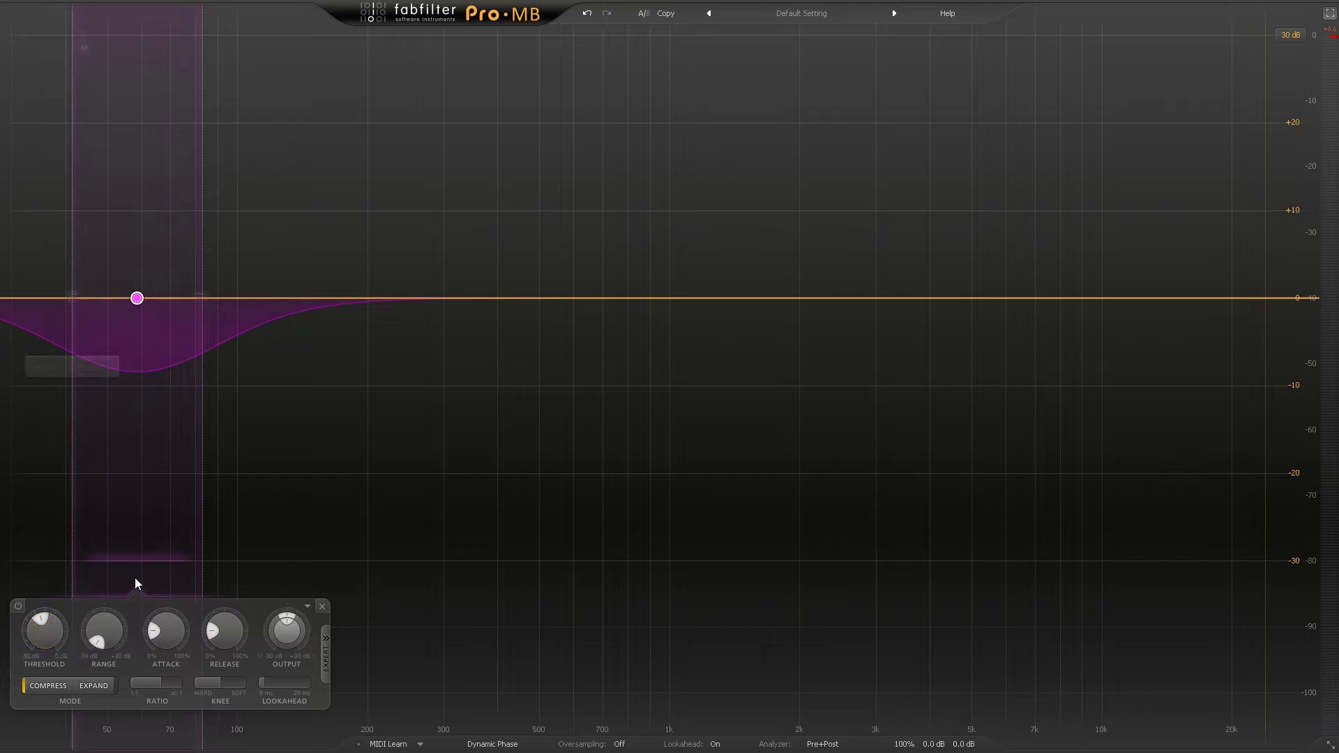
left_click(324, 651)
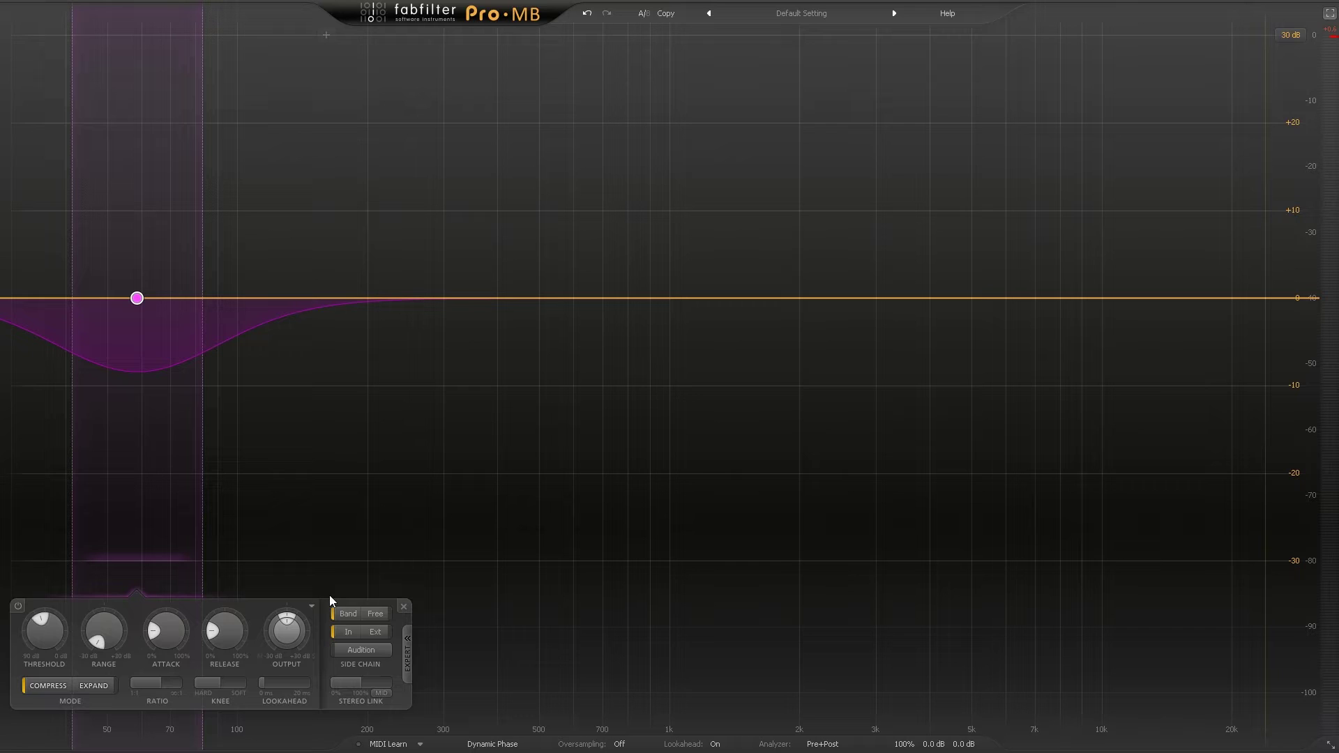
Set the side chain to Free, narrow it to about 110–210 Hz, and enable Audition
left_click(377, 614)
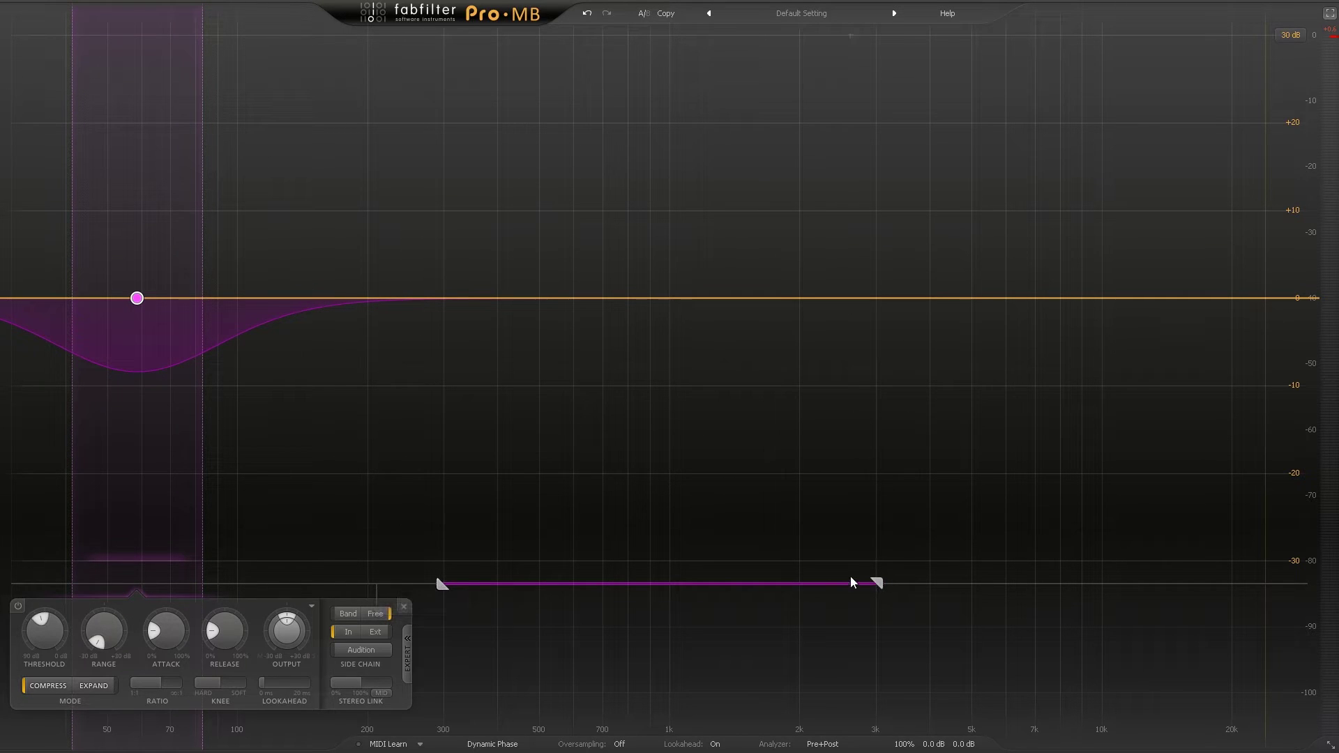
left_click_drag(879, 583, 555, 583)
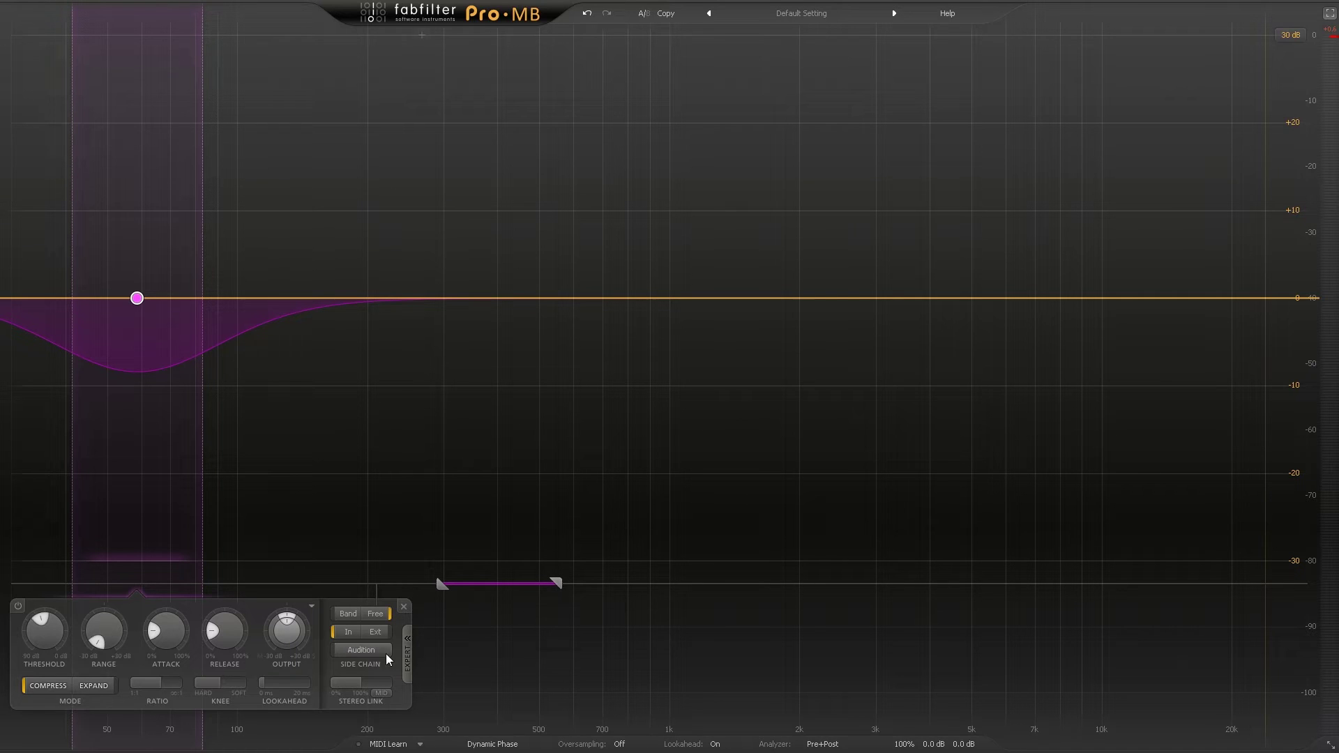
left_click(348, 653)
left_click_drag(496, 584, 310, 568)
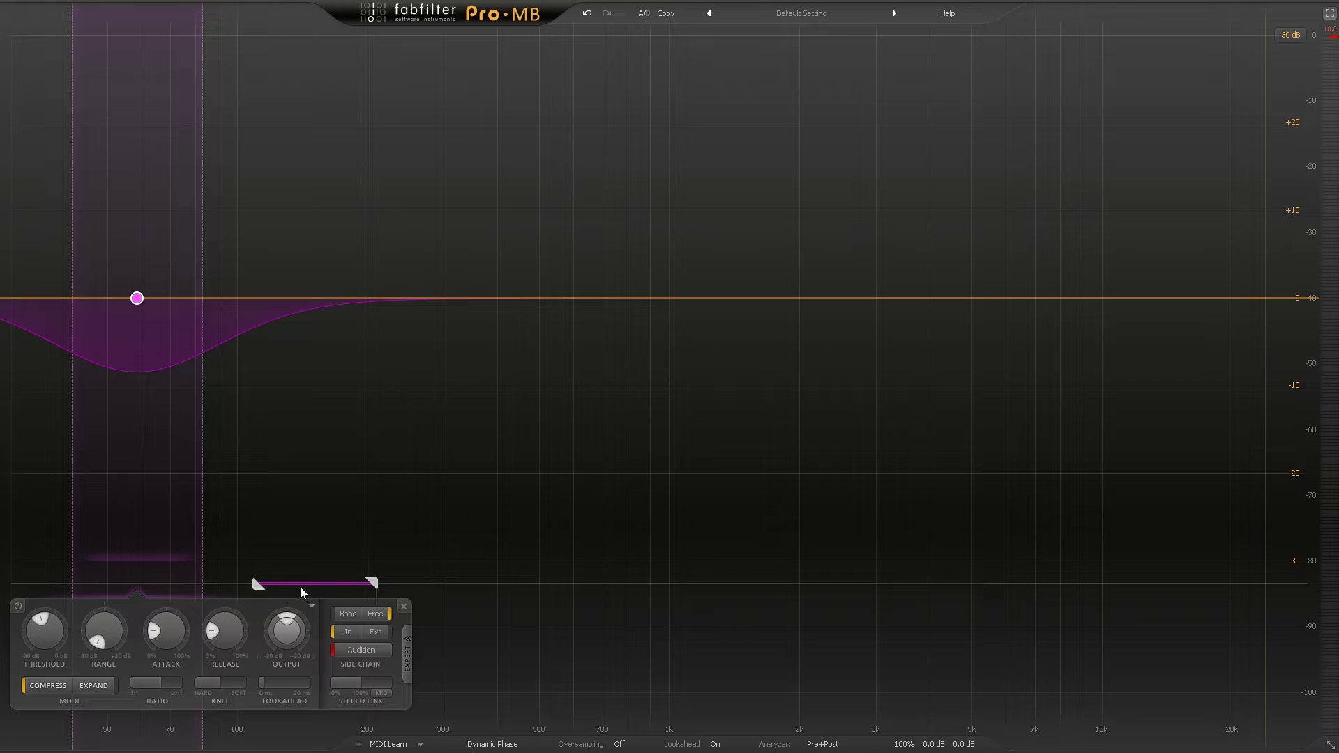
Shift the side-chain range lower, bringing its upper limit to about 91 Hz
mouse_move(300, 586)
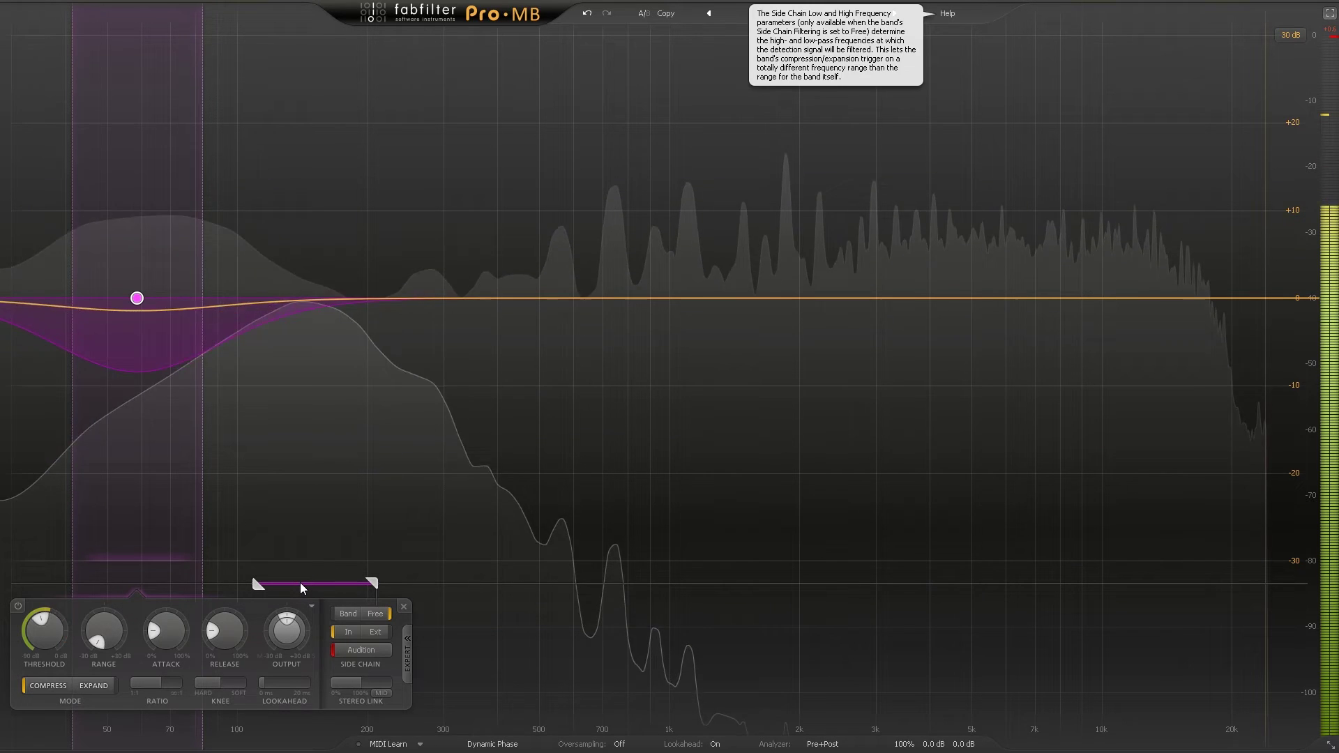
left_click_drag(302, 587, 227, 588)
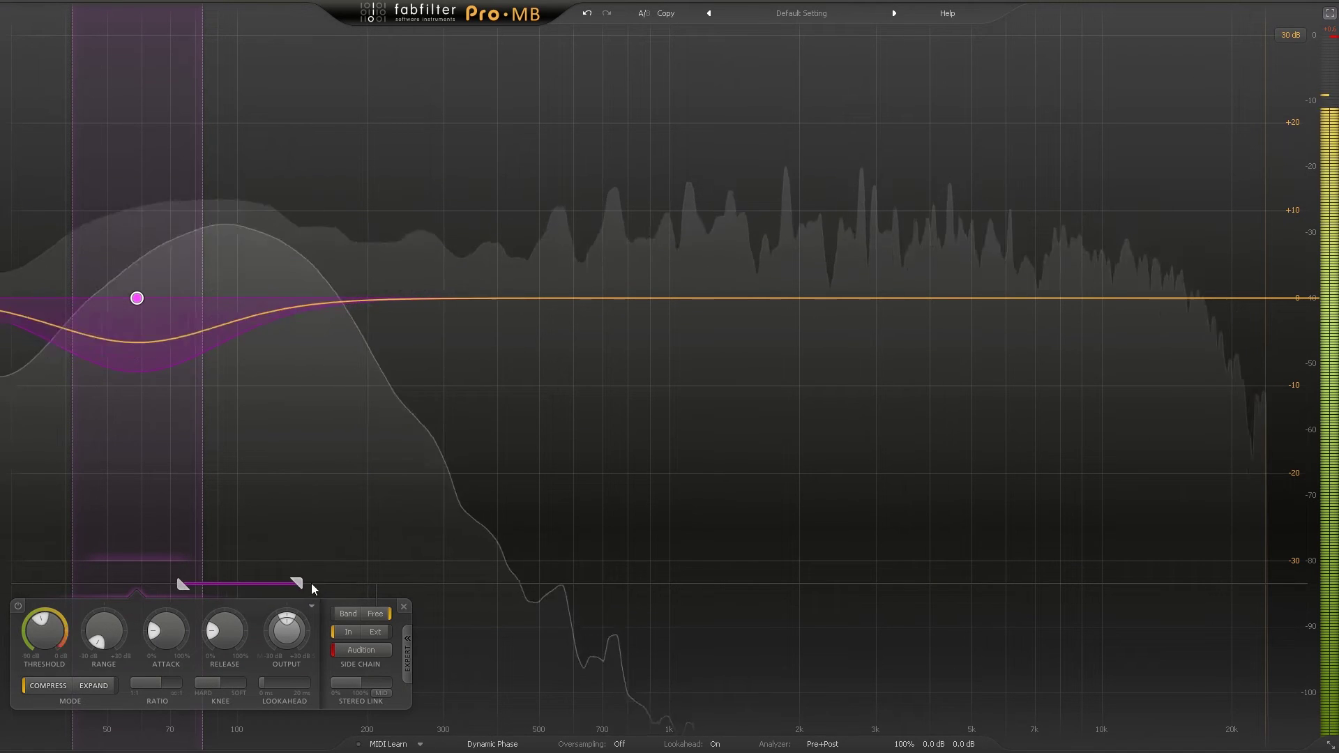
left_click_drag(311, 584, 251, 584)
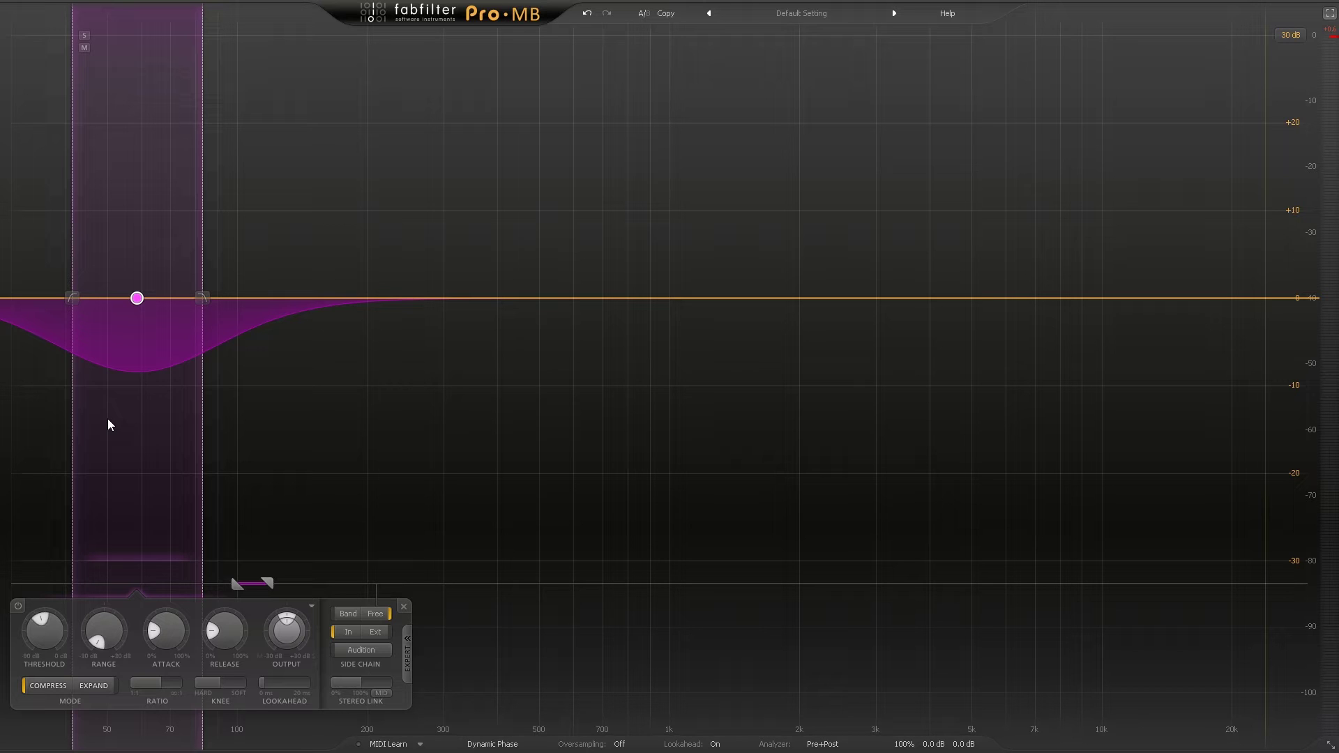
key("space")
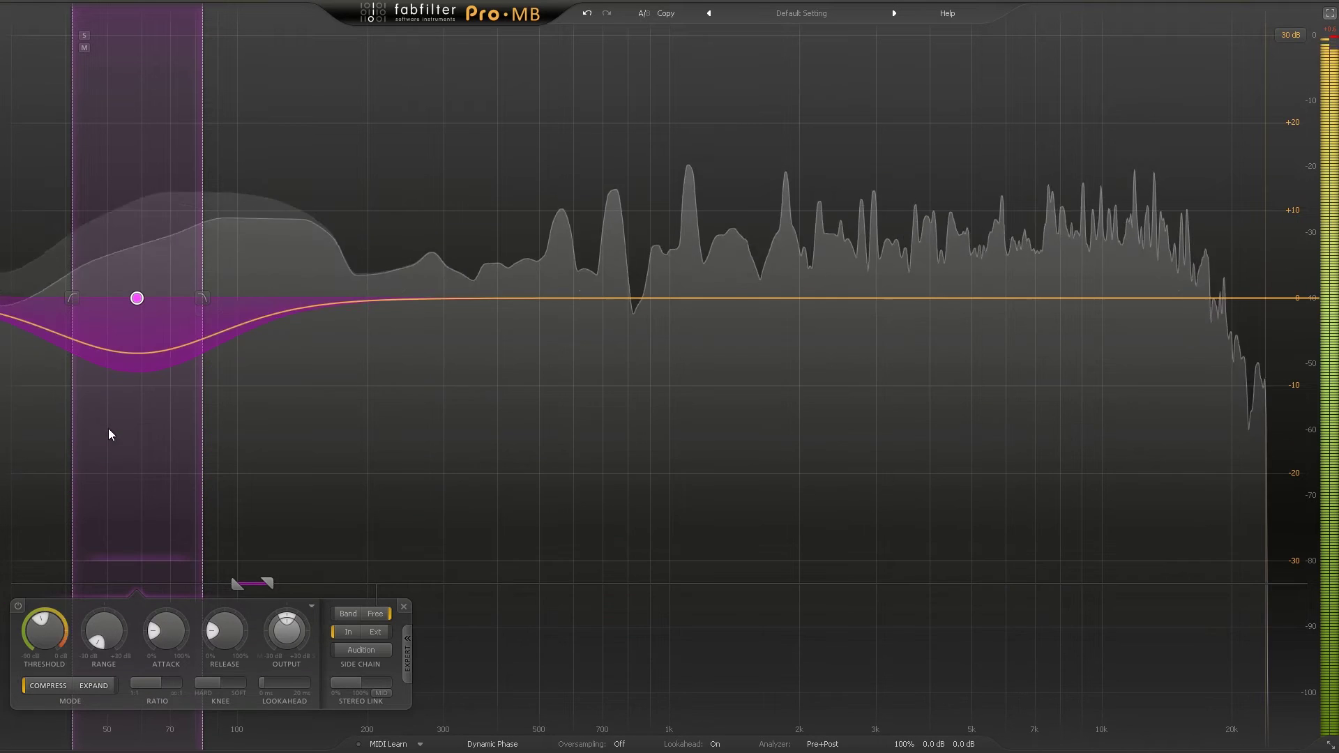
left_click(18, 606)
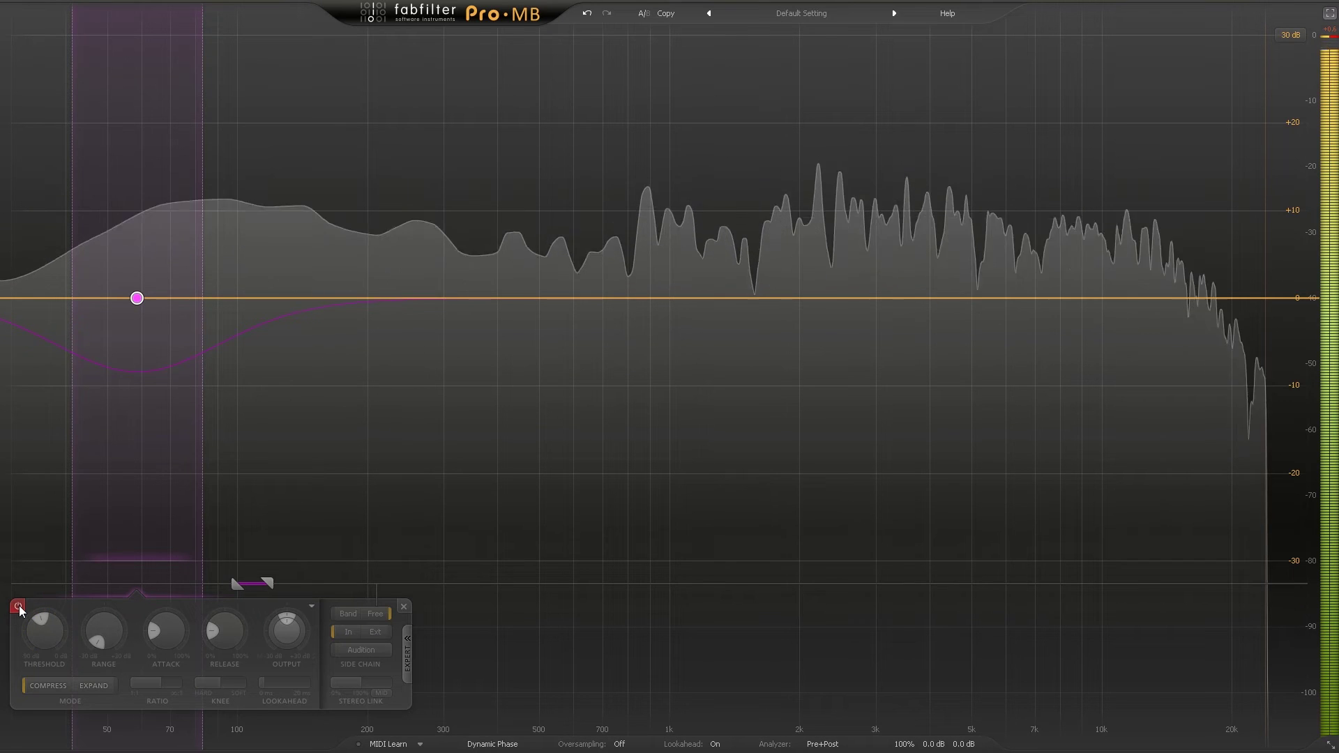
left_click(19, 608)
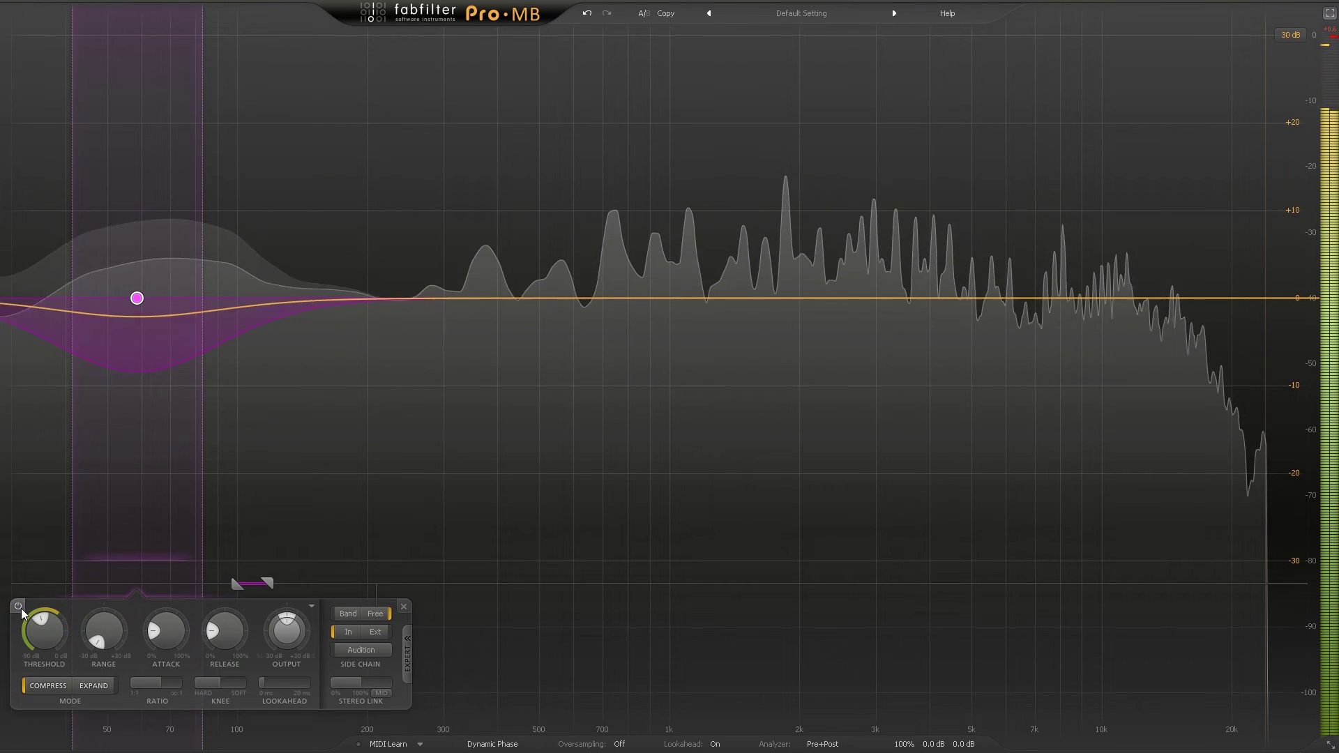
key("space")
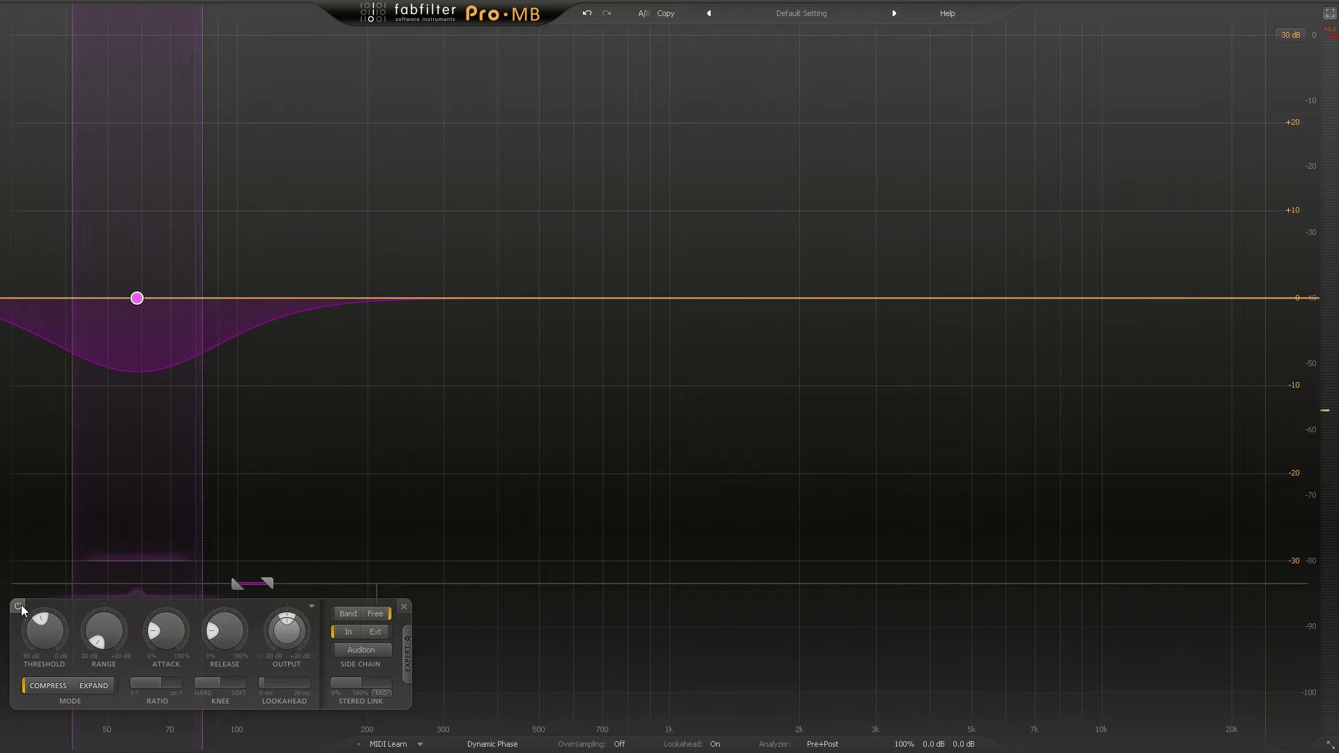
left_click(19, 607)
key("space")
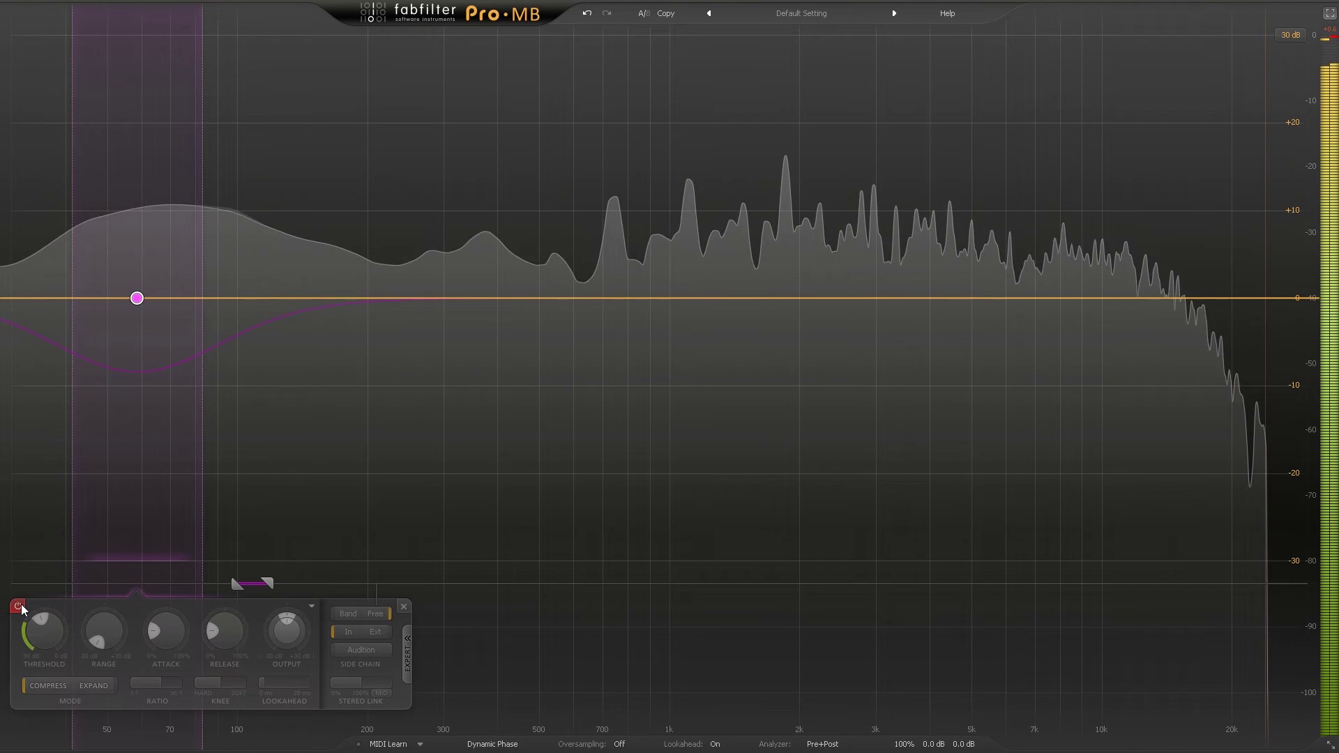
left_click(19, 607)
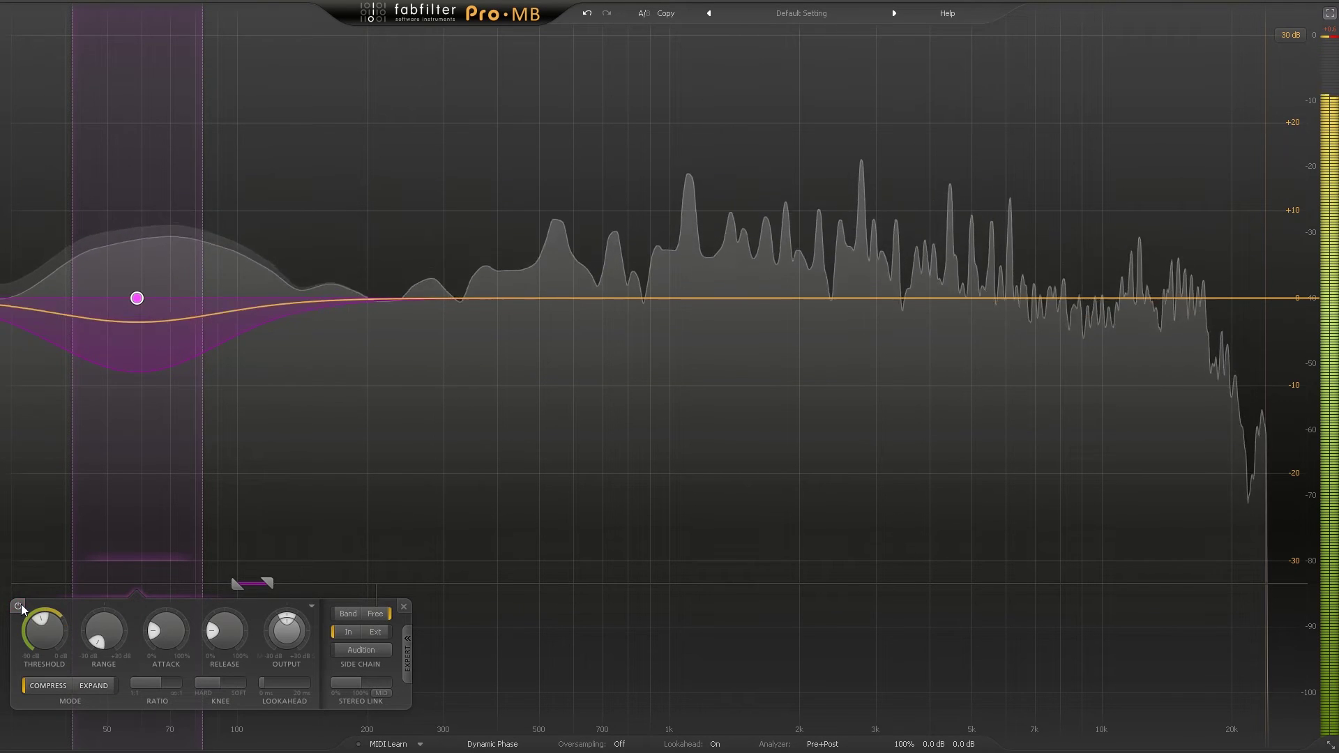
key("space")
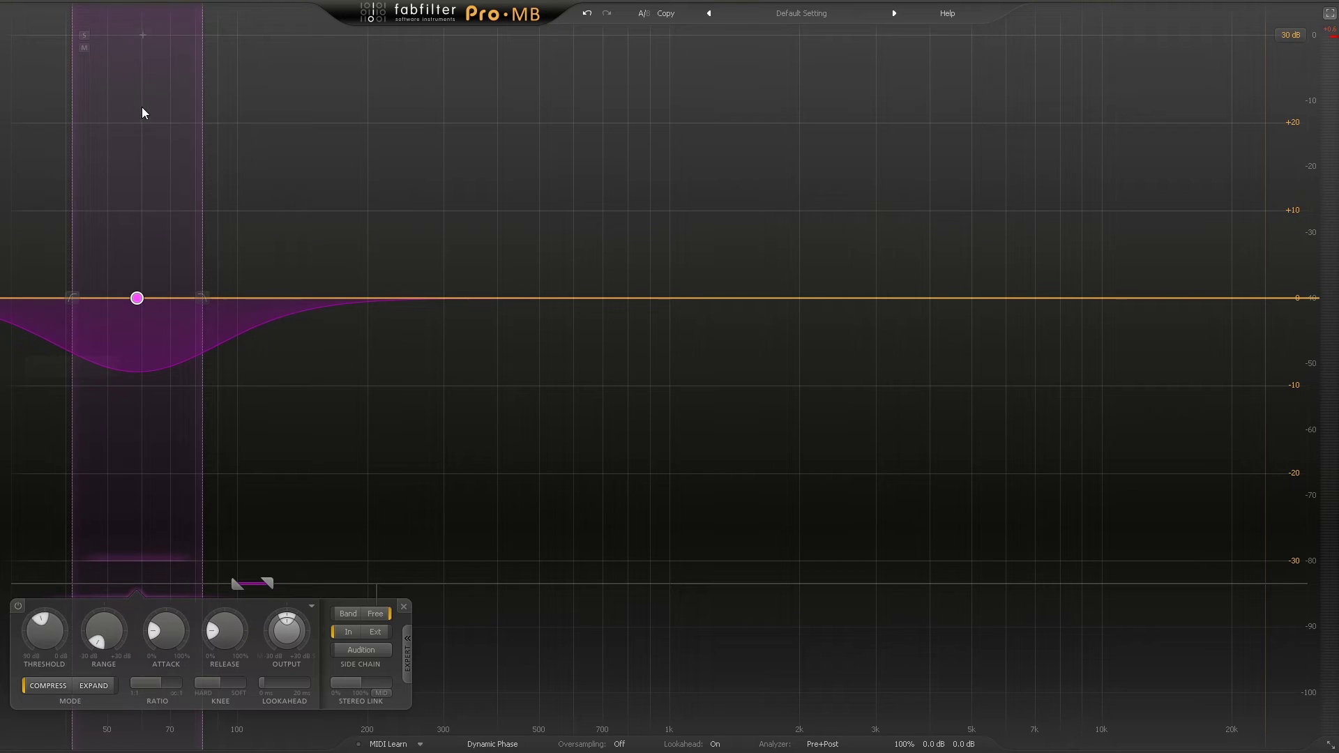
mouse_move(90, 51)
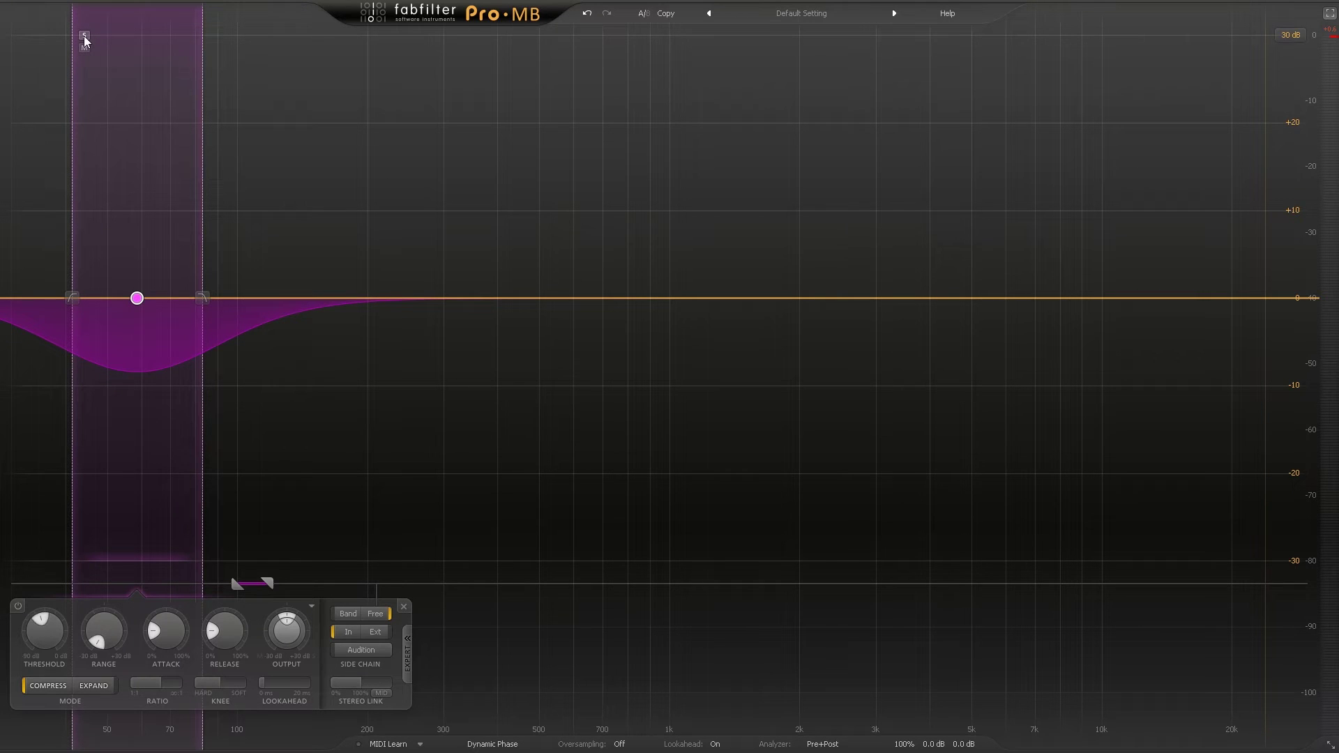
Solo the sub band and, while it plays, lower its upper crossover to about 74 Hz
left_click(84, 36)
key("space")
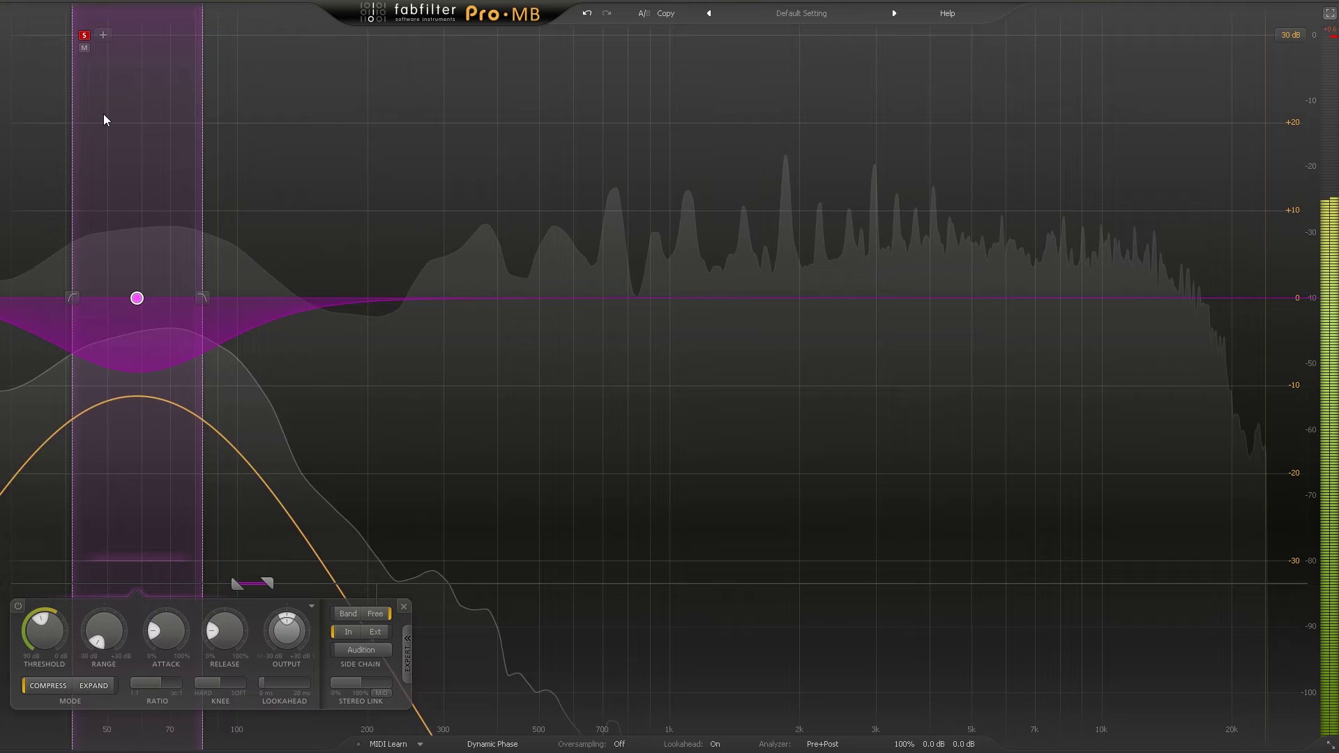
left_click_drag(202, 297, 181, 298)
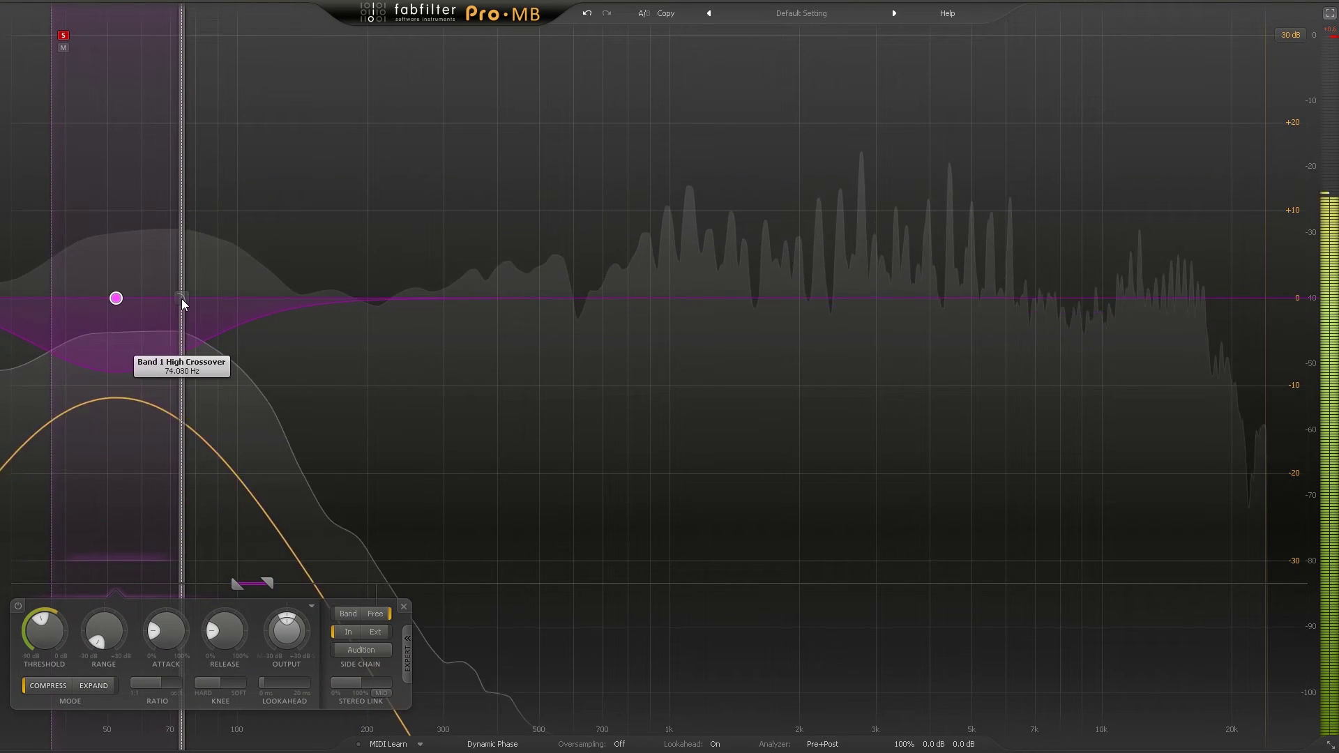
key("space")
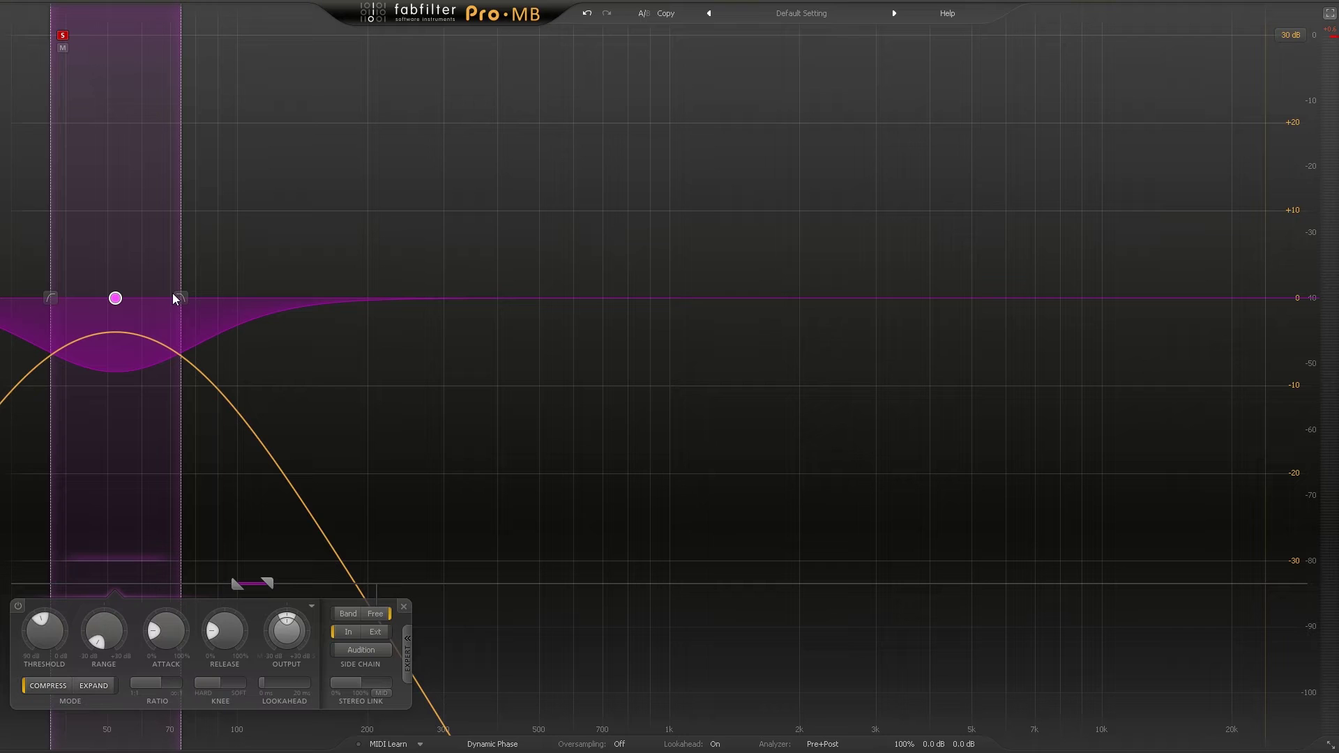
Steepen the sub band's upper slope and enter exactly 48 dB/oct
mouse_move(182, 302)
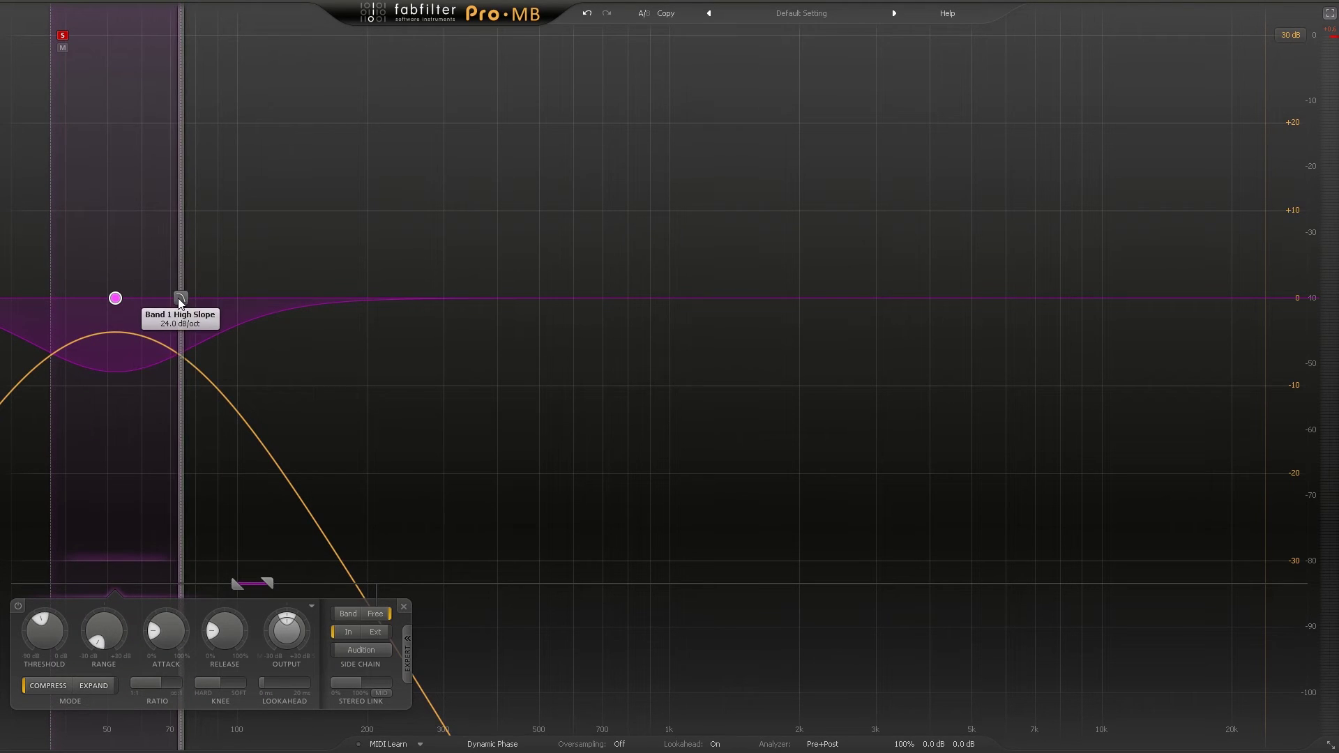
left_click_drag(180, 299, 161, 179)
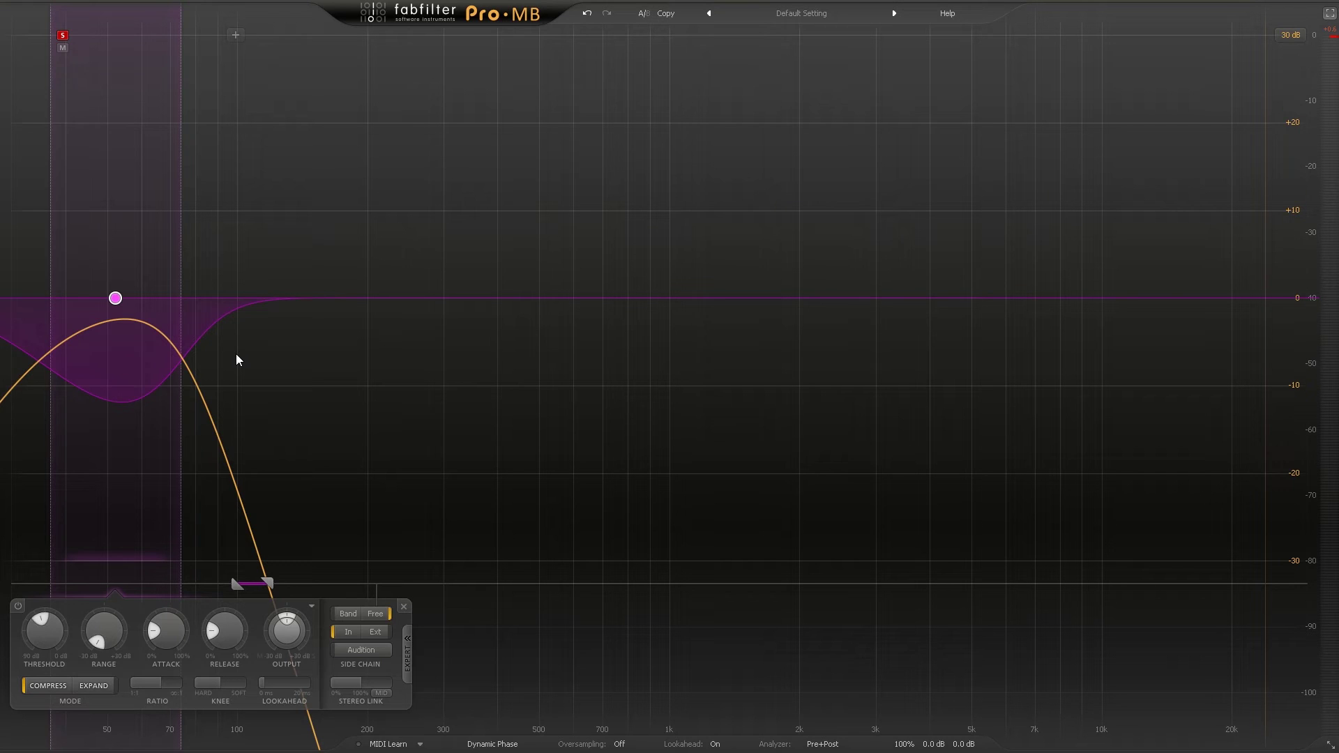
mouse_move(181, 300)
left_click_drag(180, 300, 180, 299)
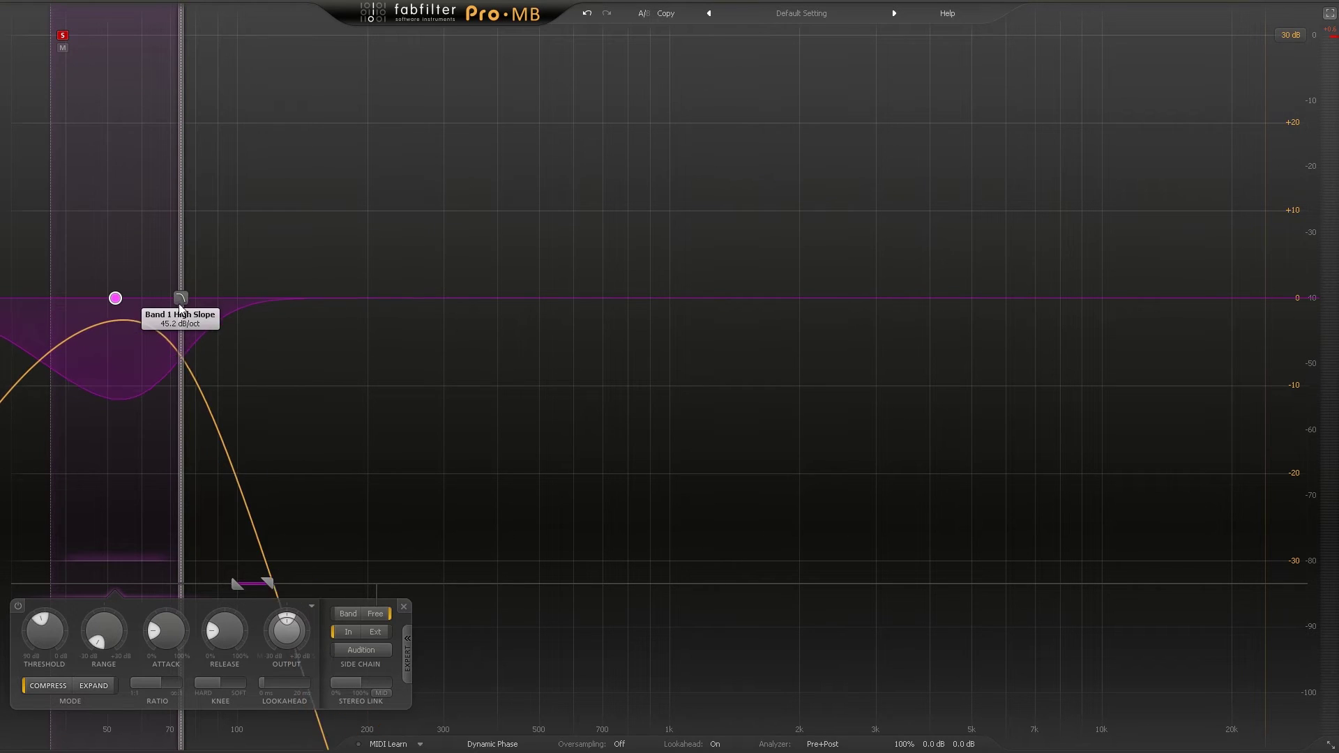
double_click(180, 301)
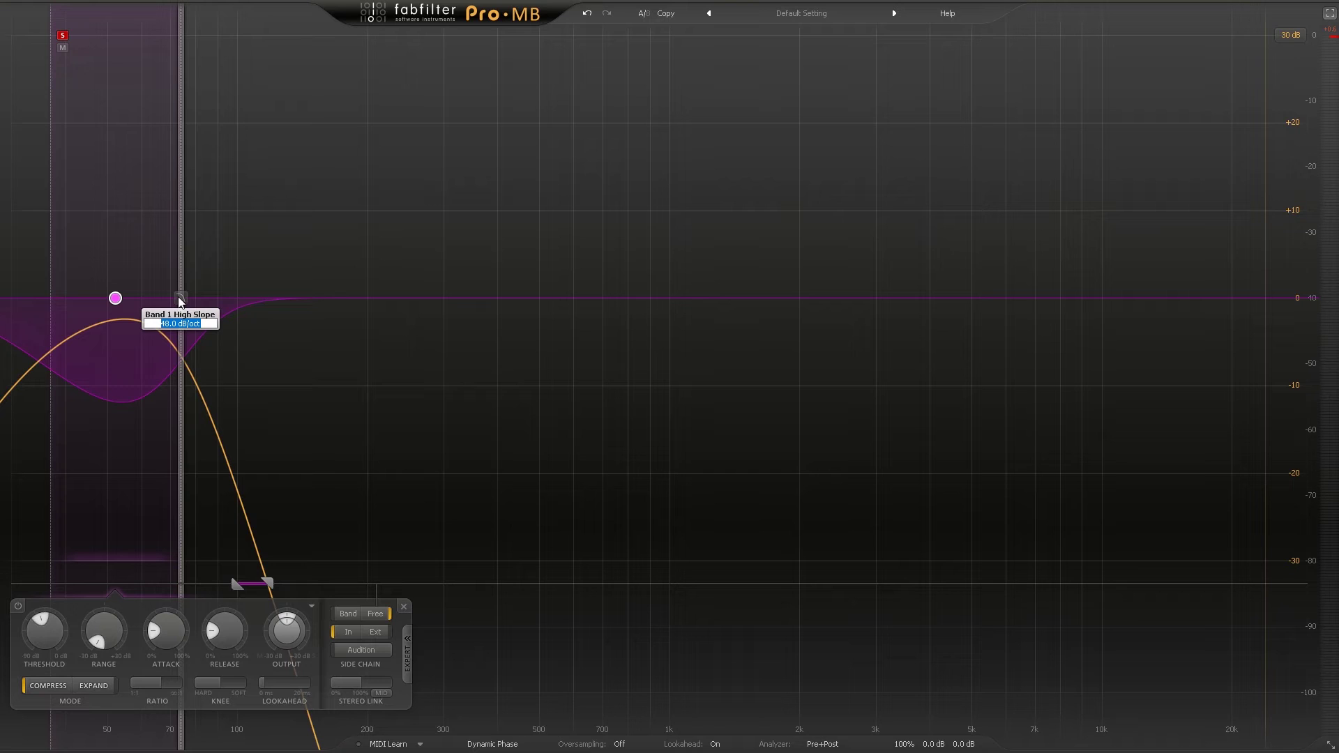
type("48")
key("Return")
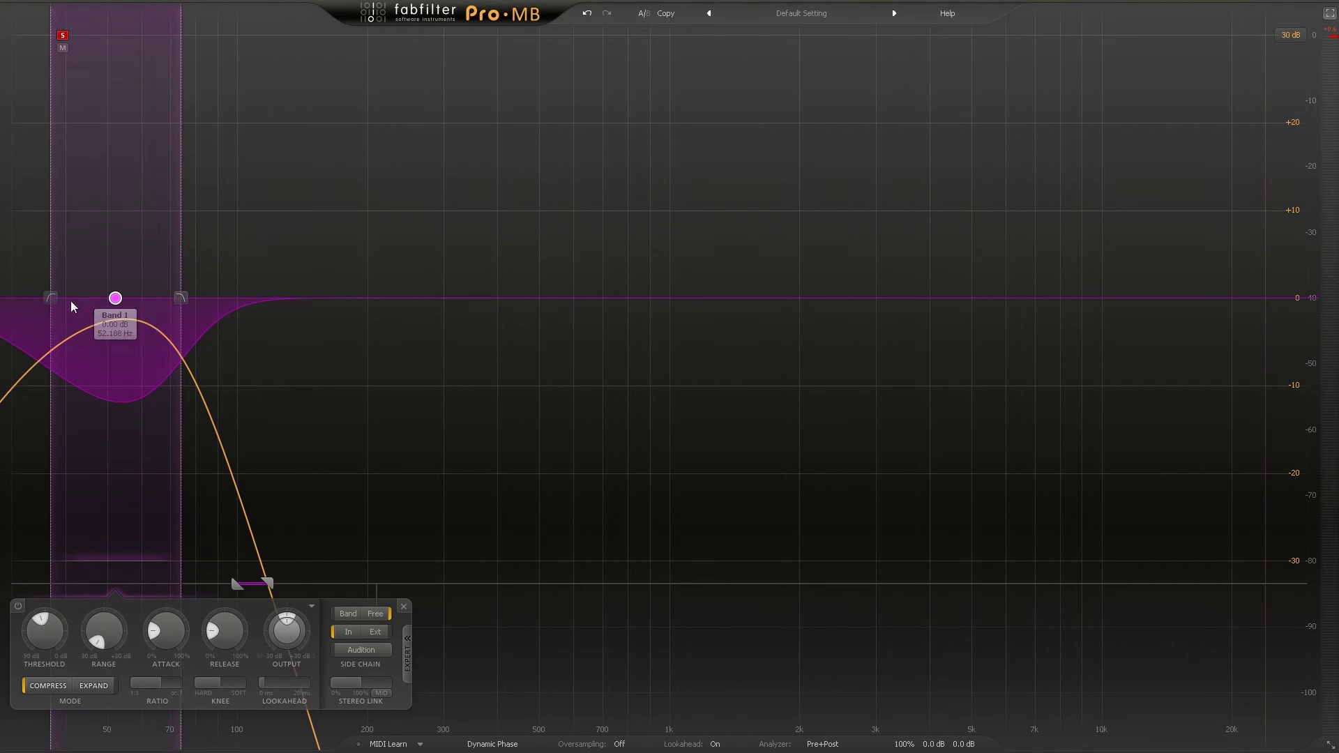
Steepen the lower slope and set the band's crossovers to about 39 Hz and 67 Hz, then play
mouse_move(50, 298)
left_mouse_down()
mouse_move(49, 263)
mouse_move(51, 324)
left_mouse_up()
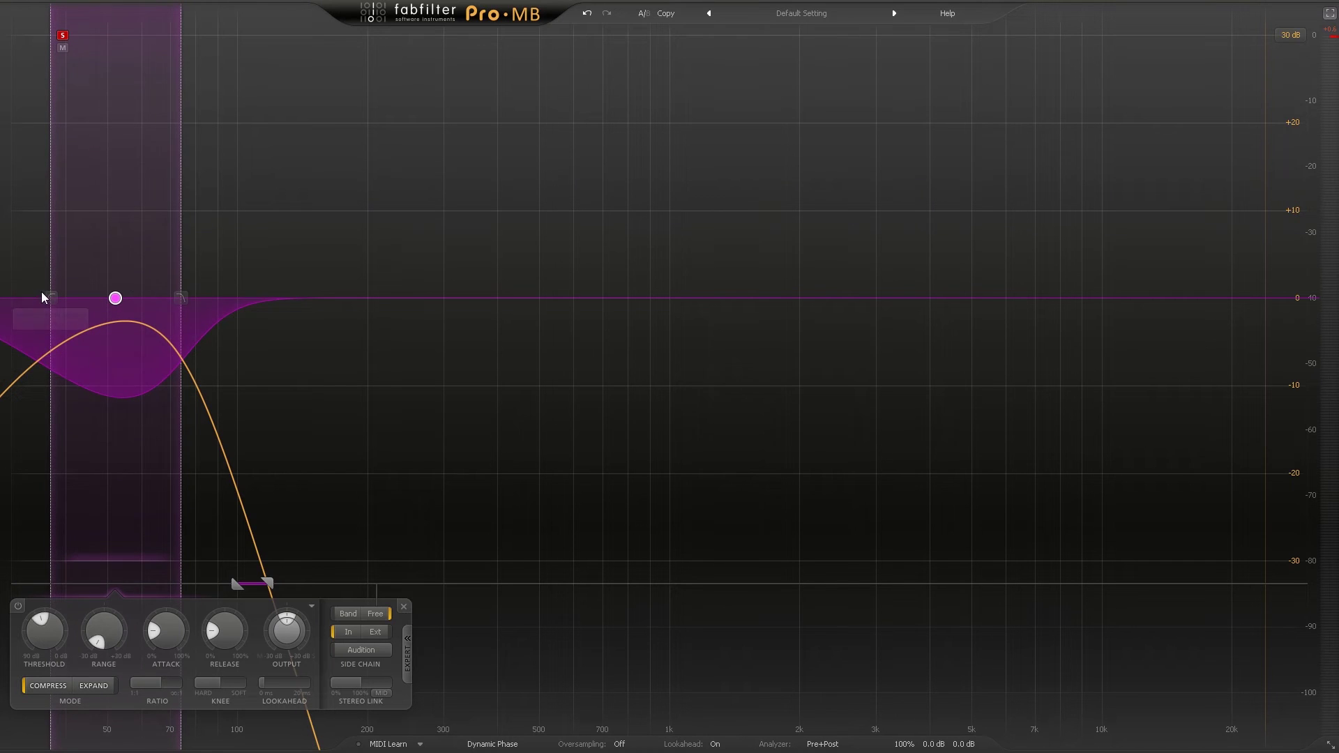
left_click_drag(49, 299, 44, 304)
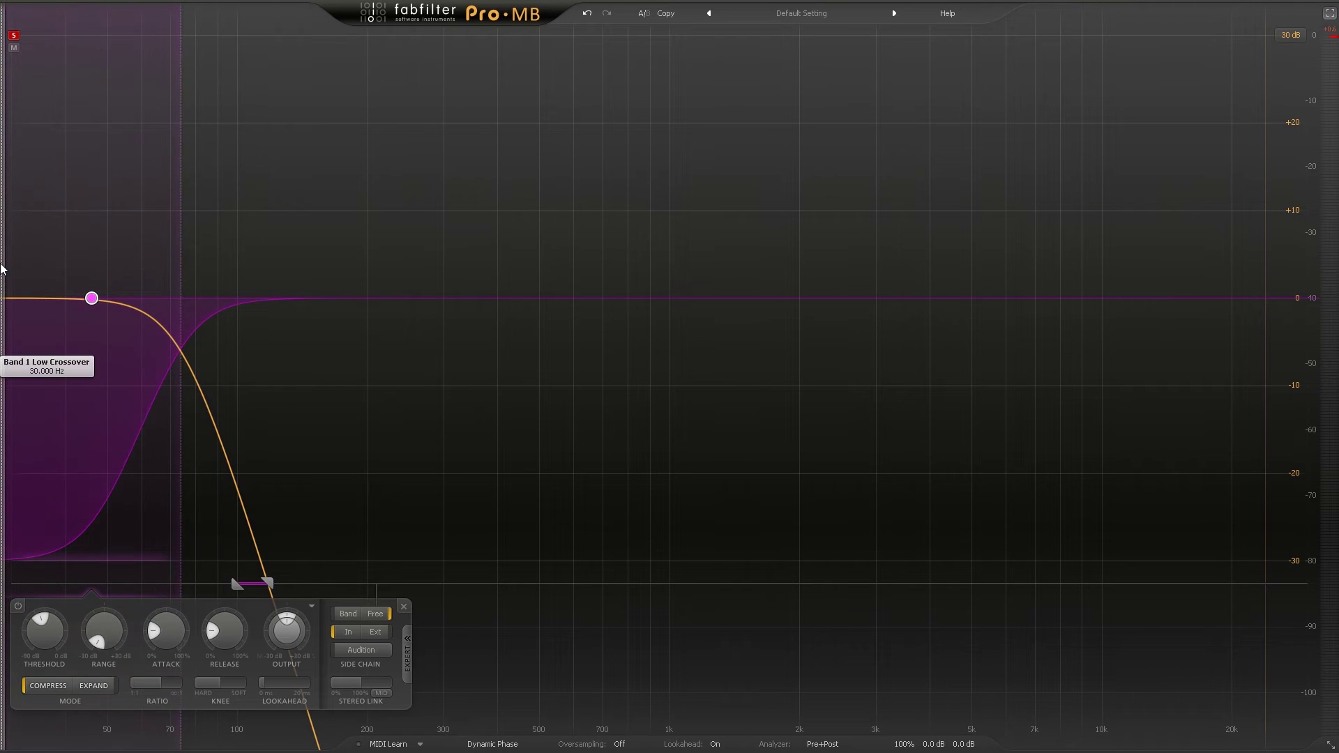
left_click_drag(3, 270, 49, 296)
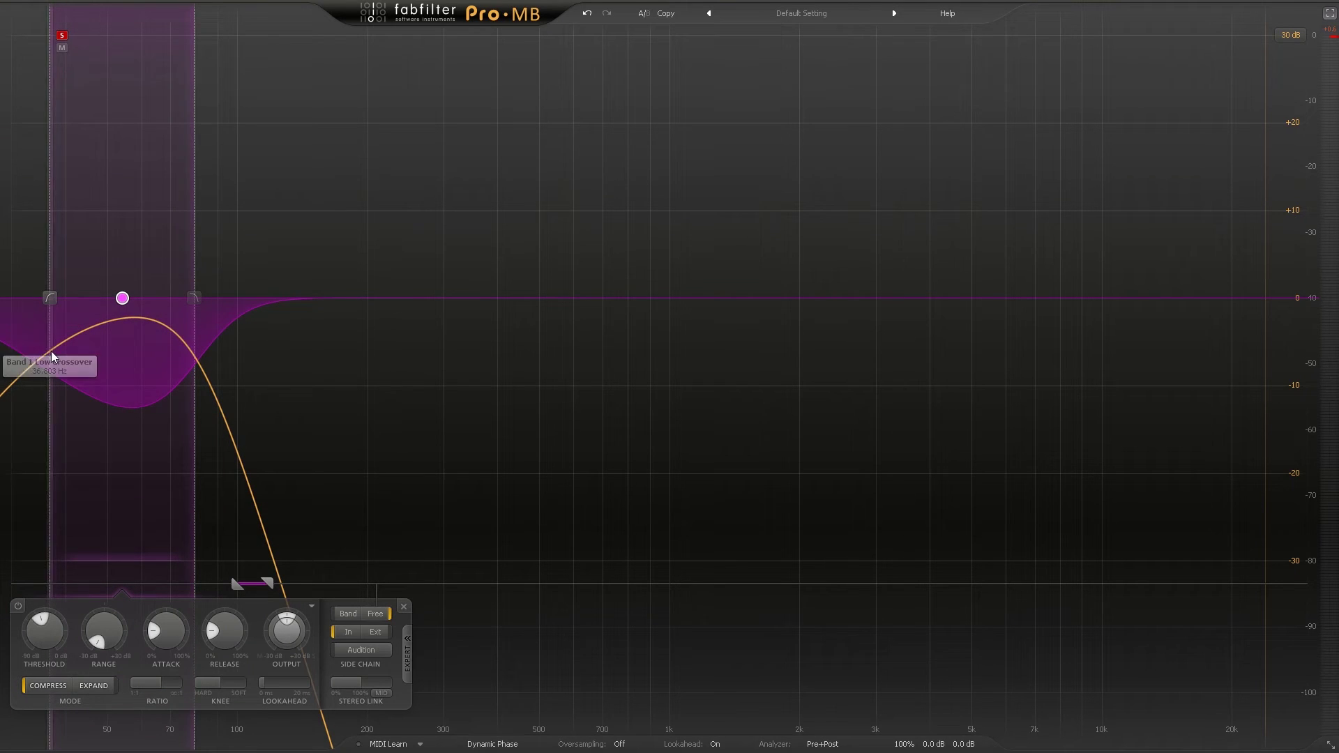
left_click_drag(192, 299, 158, 299)
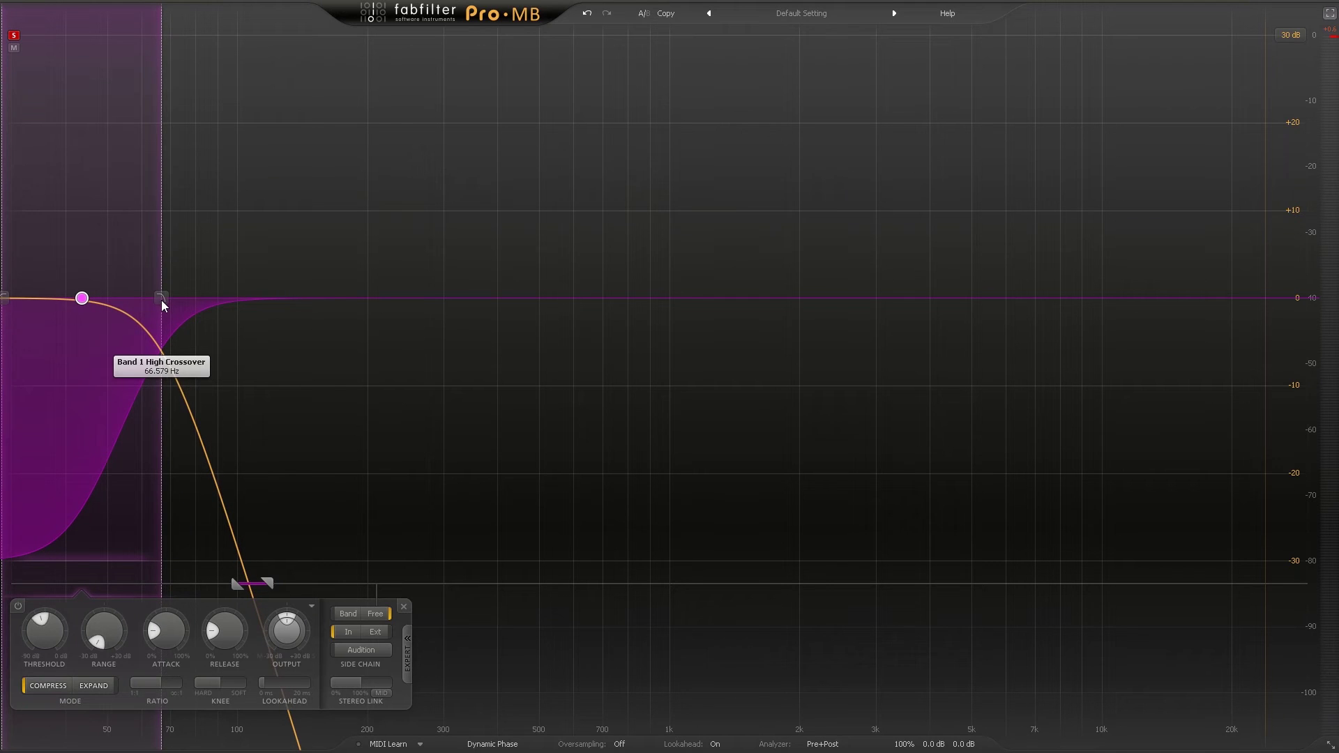
left_click_drag(7, 286, 35, 276)
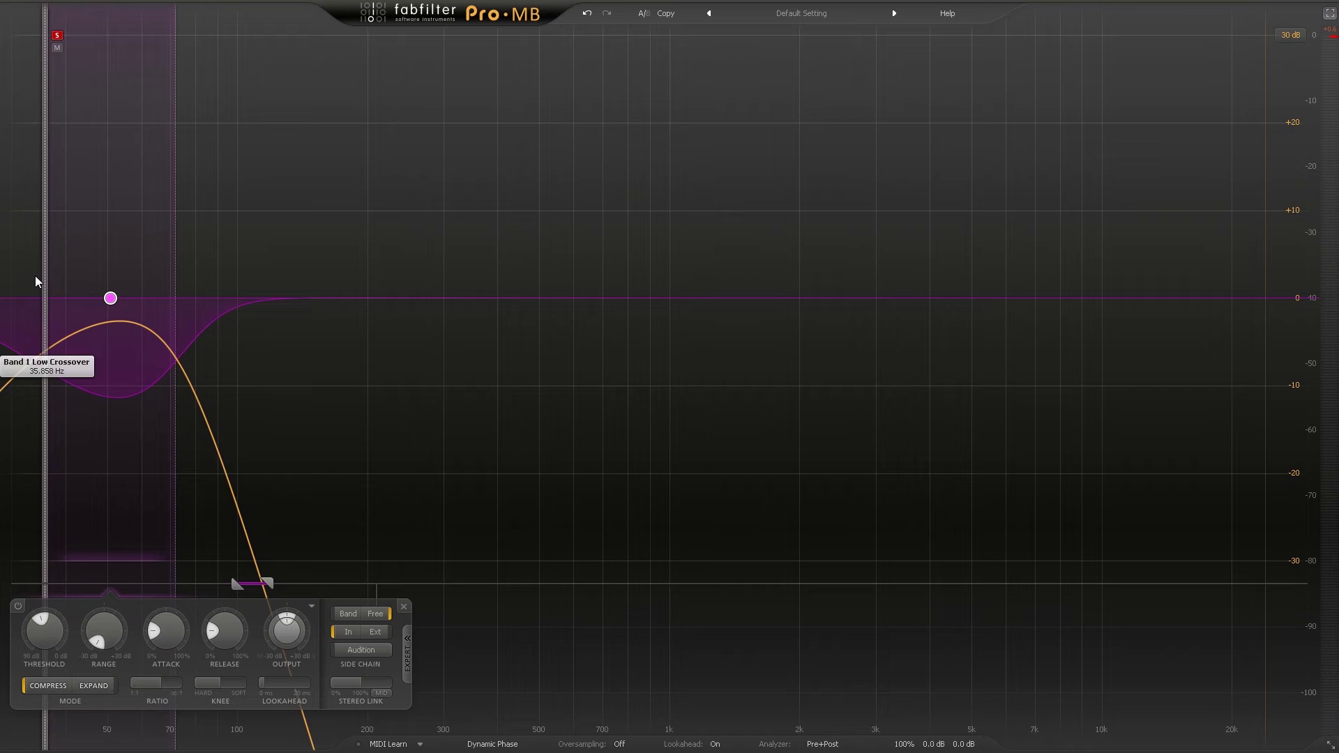
key("space")
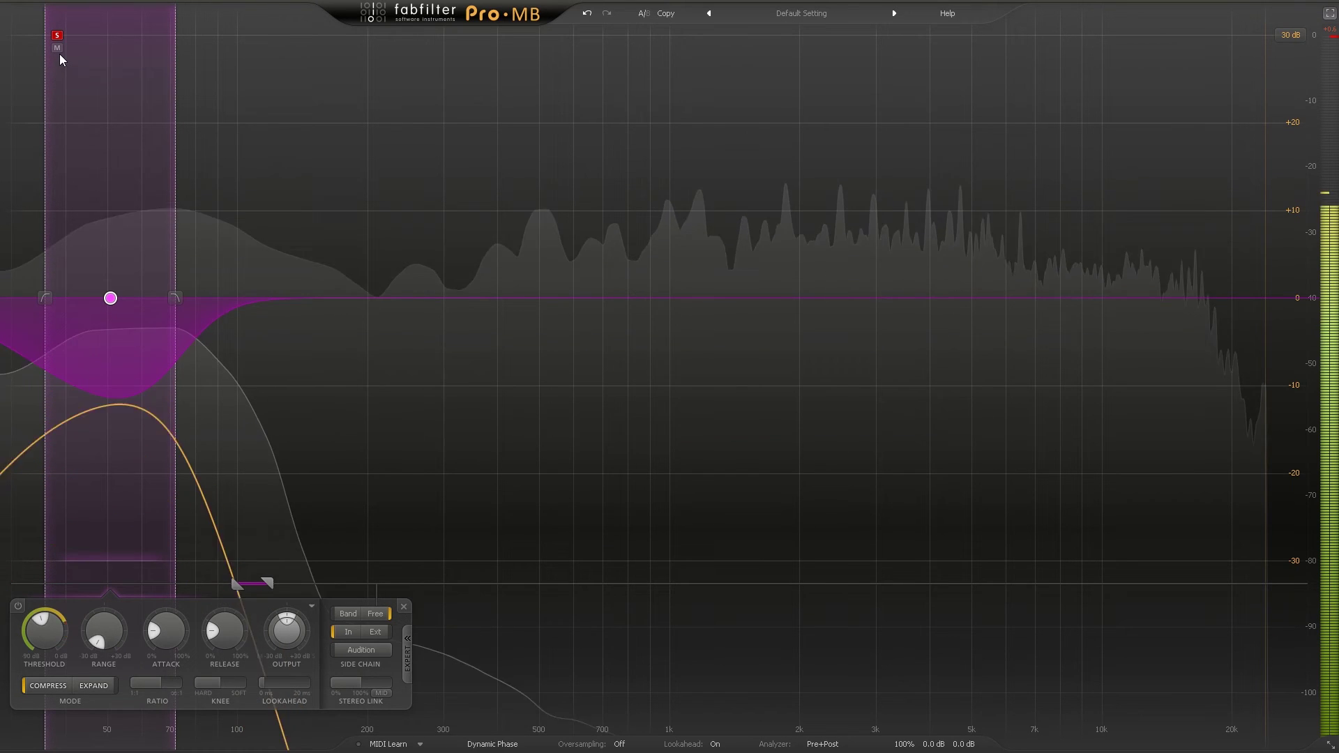
Restart playback and bypass then re-enable the sub band to compare
key("space")
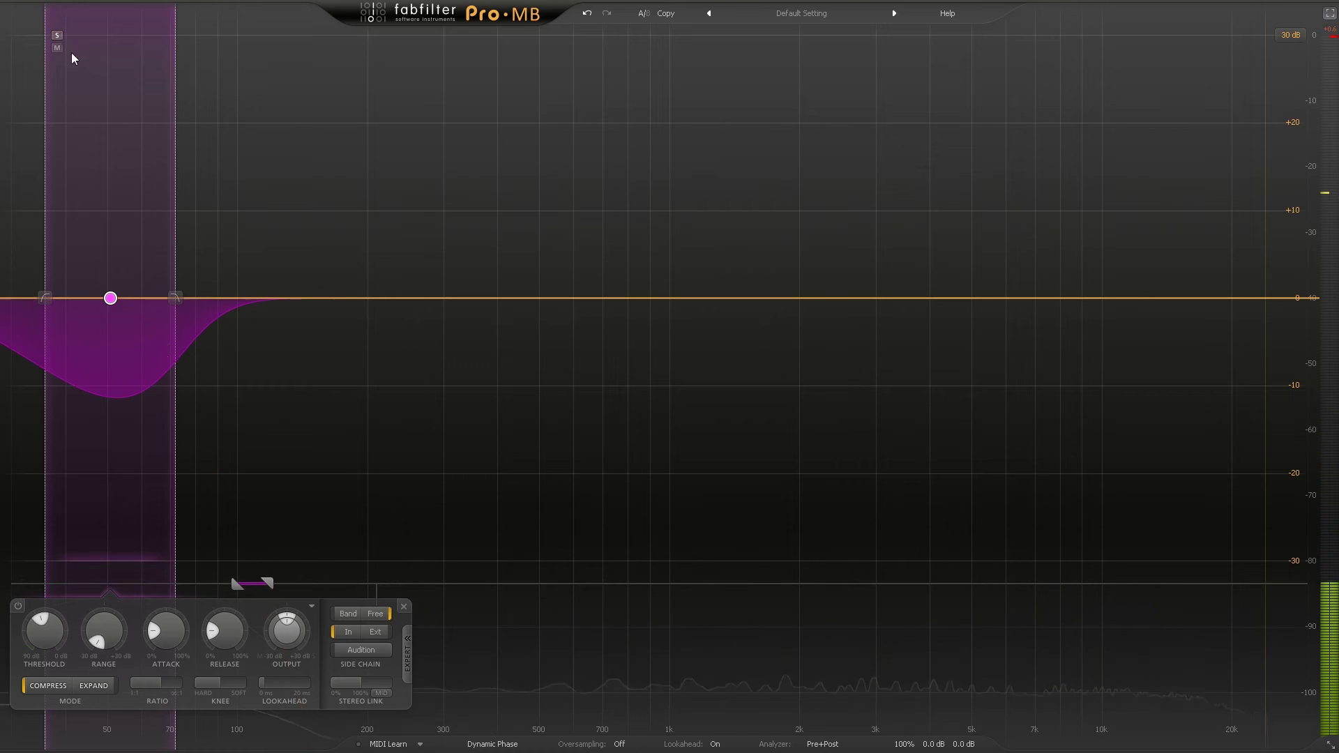
key("space")
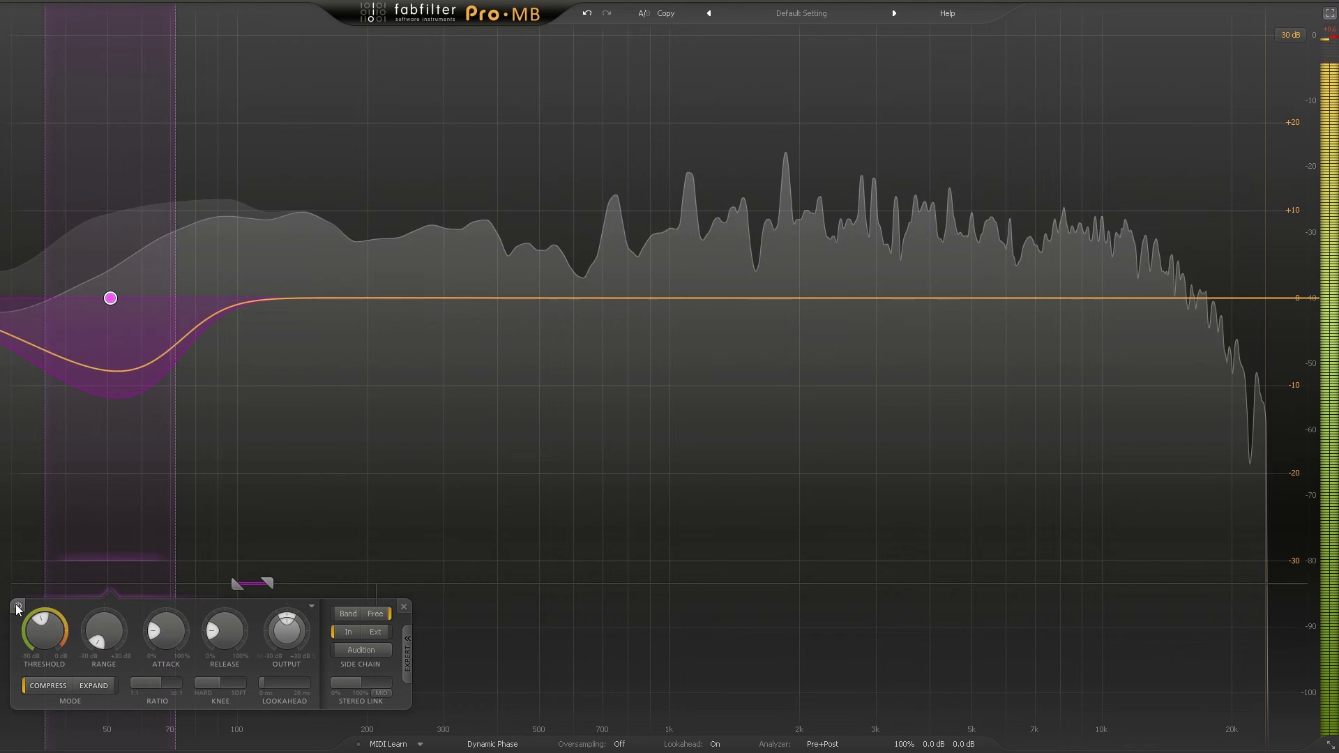
left_click(18, 606)
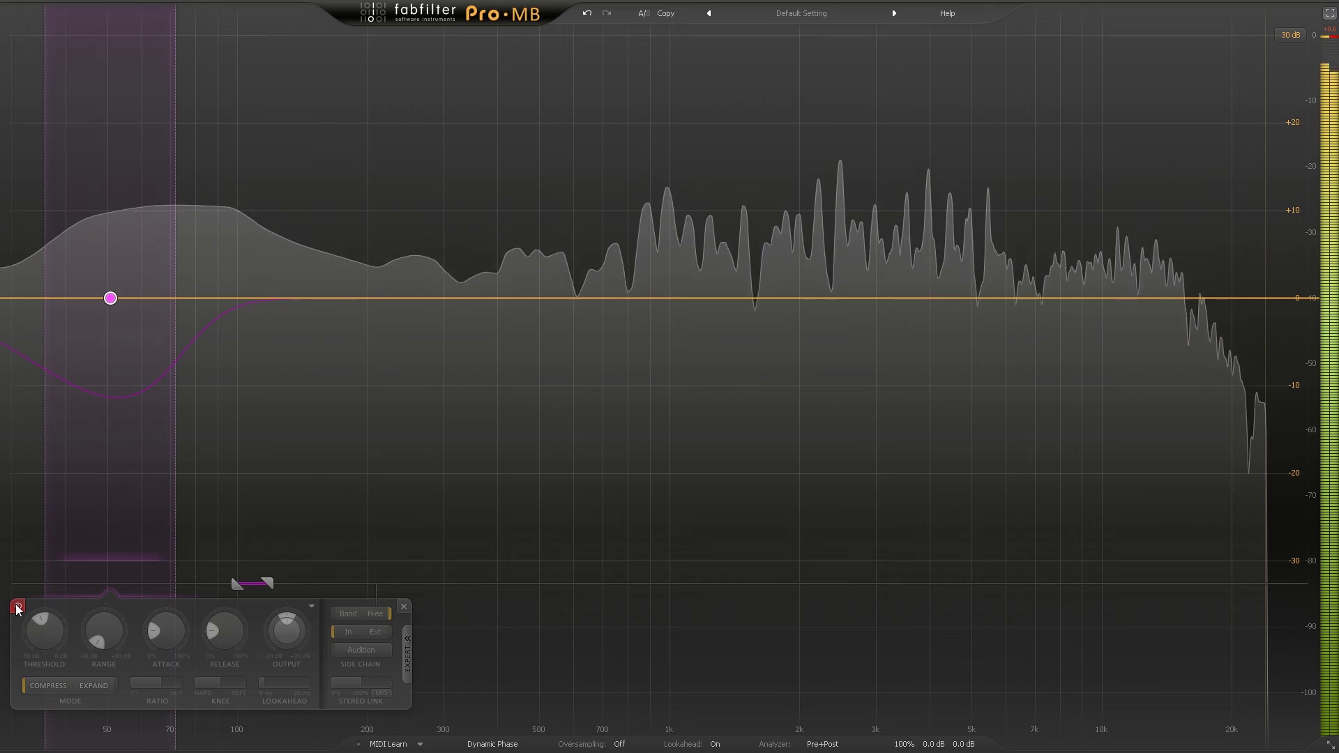
left_click(18, 607)
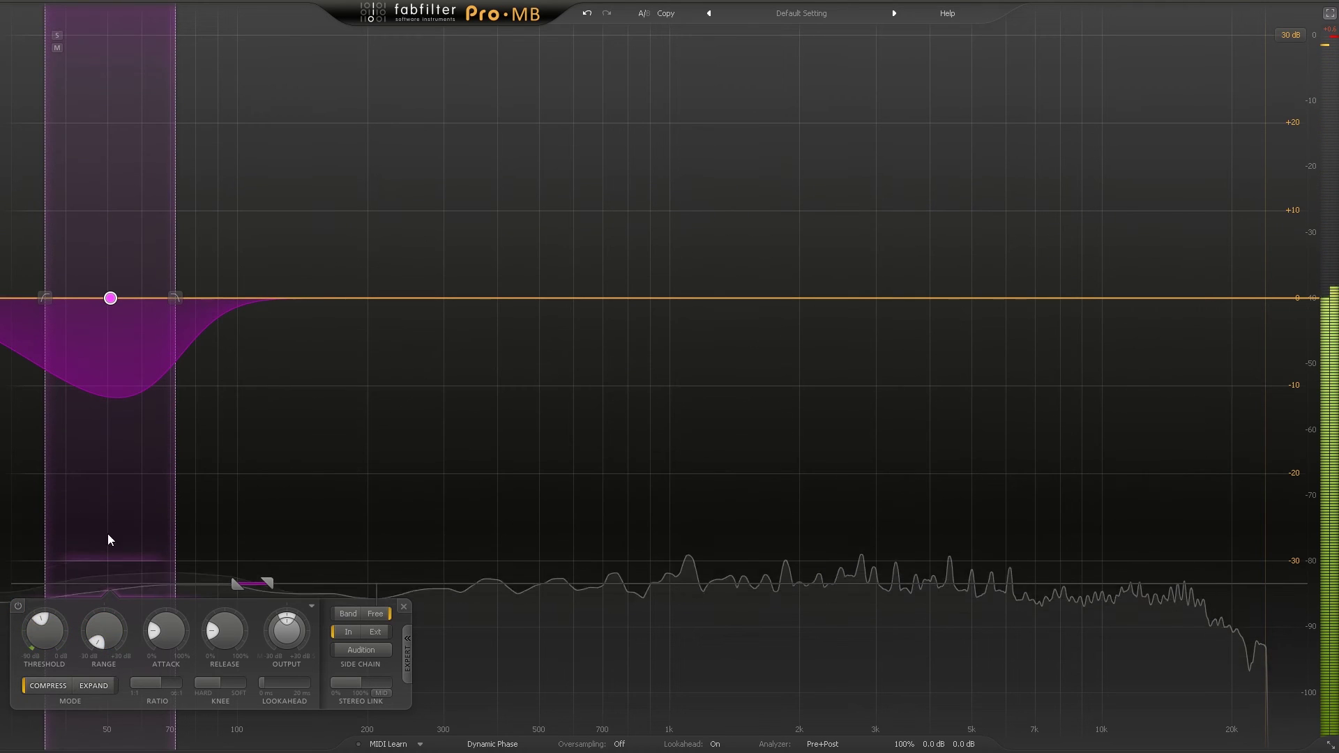
Adjust the band's range and raise its threshold to about -11 dB
left_click_drag(109, 557, 98, 370)
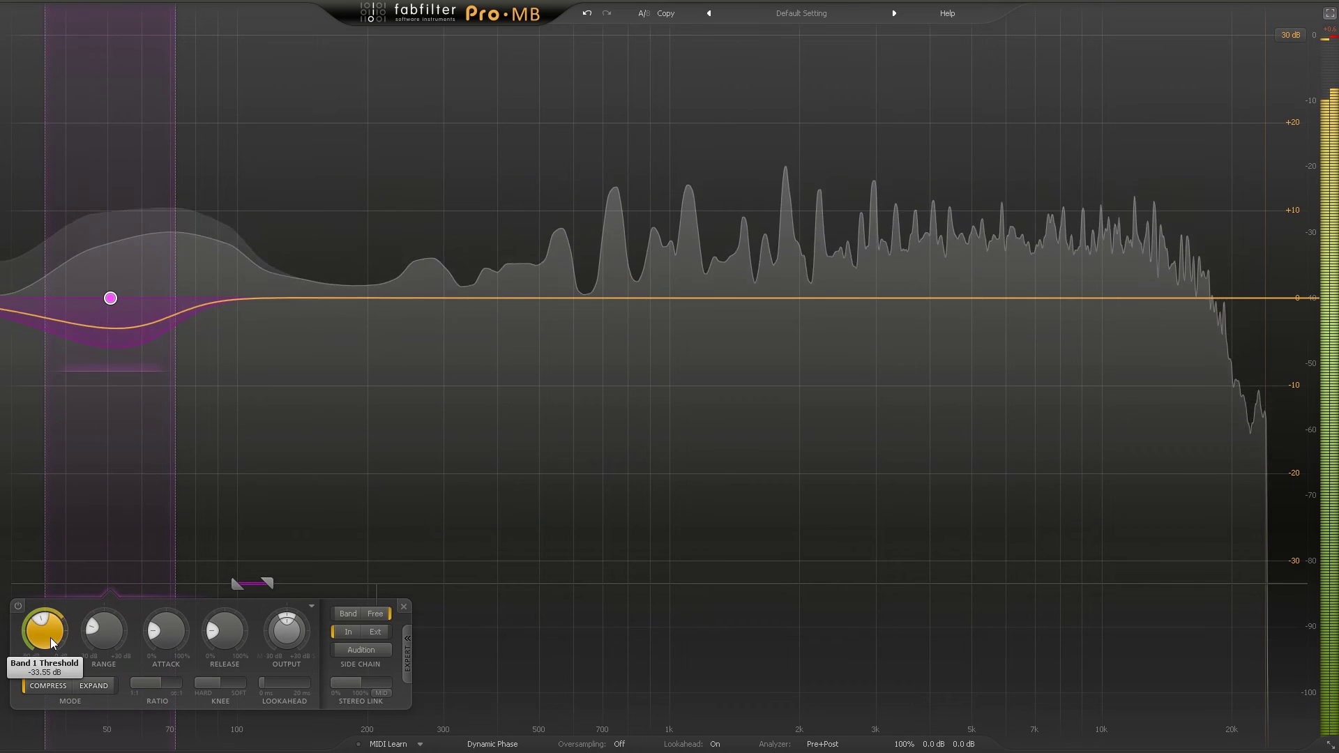
left_click_drag(50, 637, 48, 577)
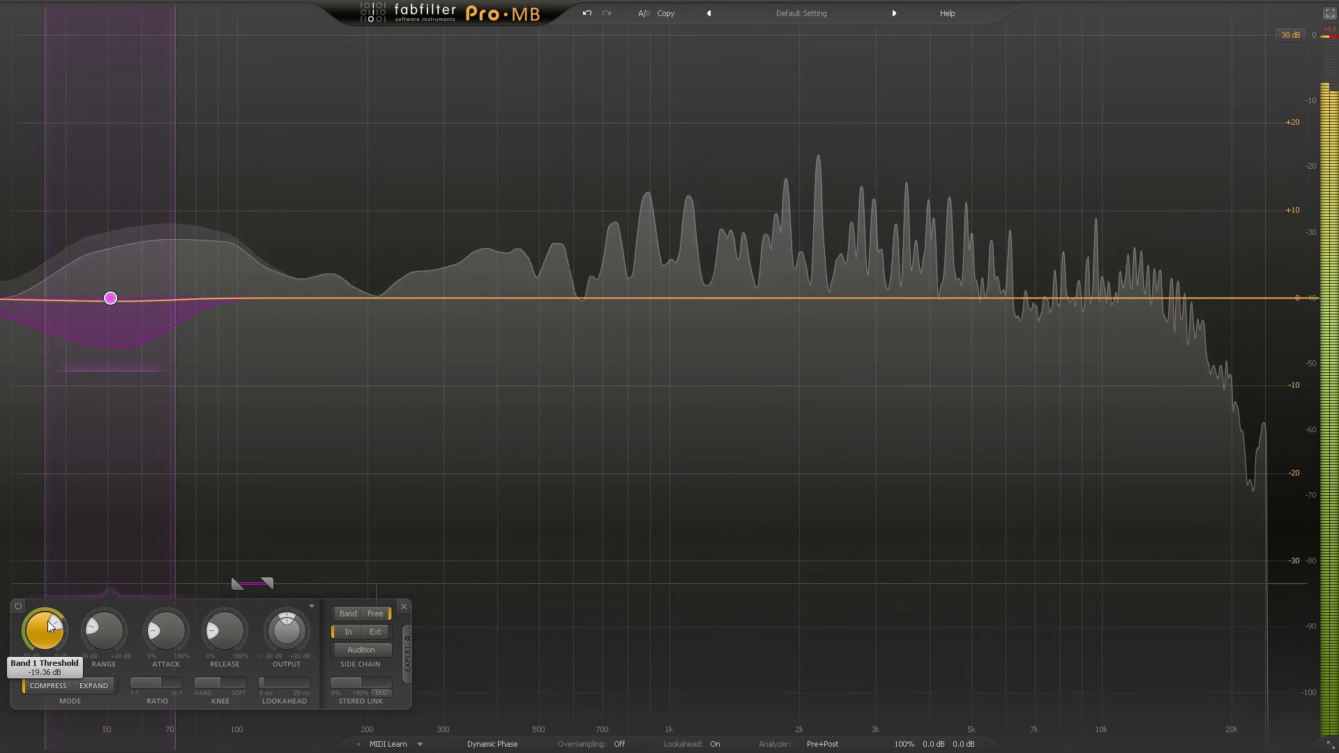
left_click_drag(48, 620, 49, 589)
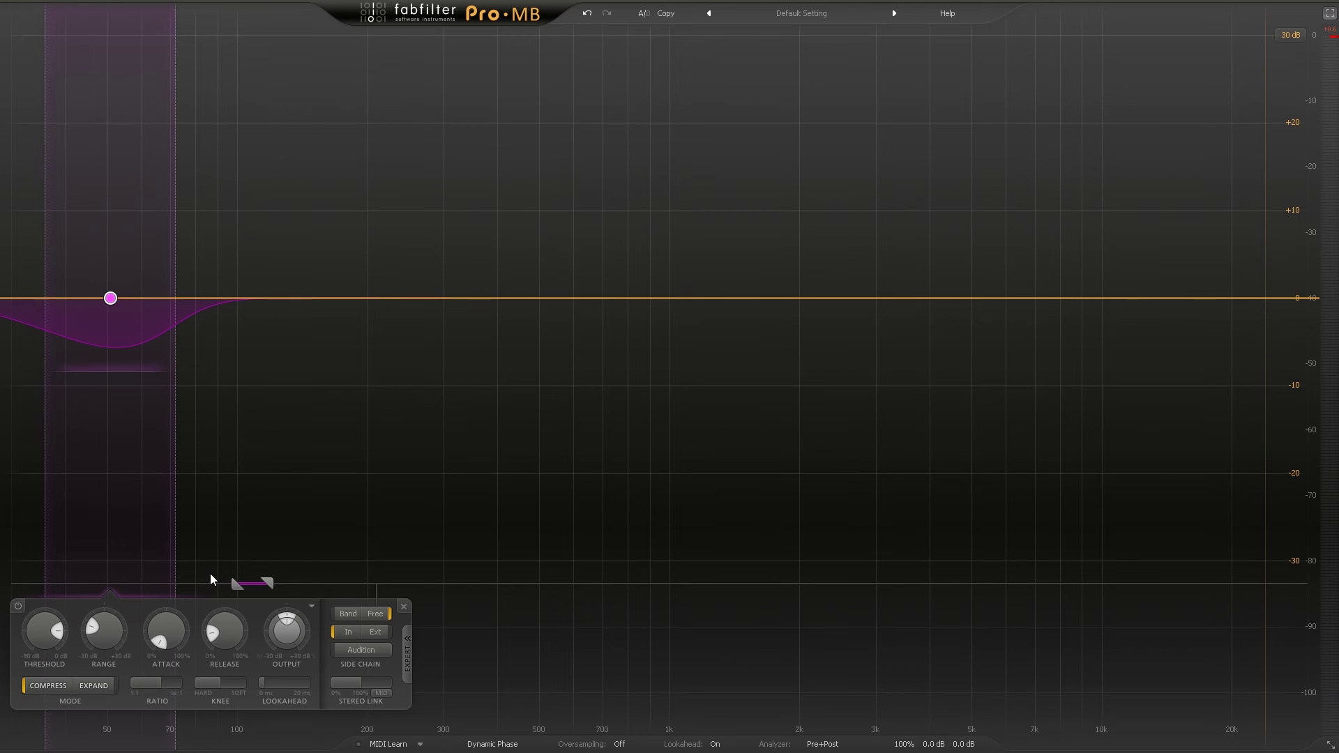
Play the track and A/B the sub band by bypassing and re-enabling it
key("space")
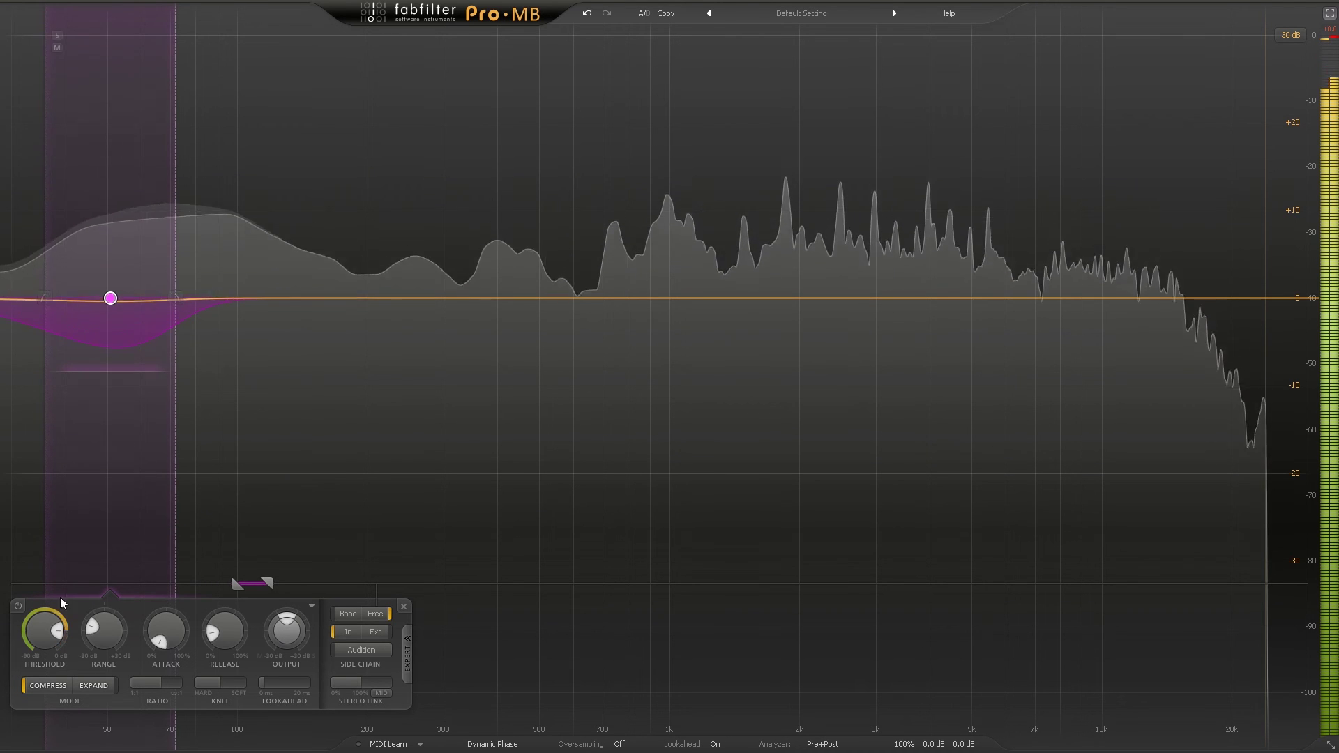
left_click(18, 606)
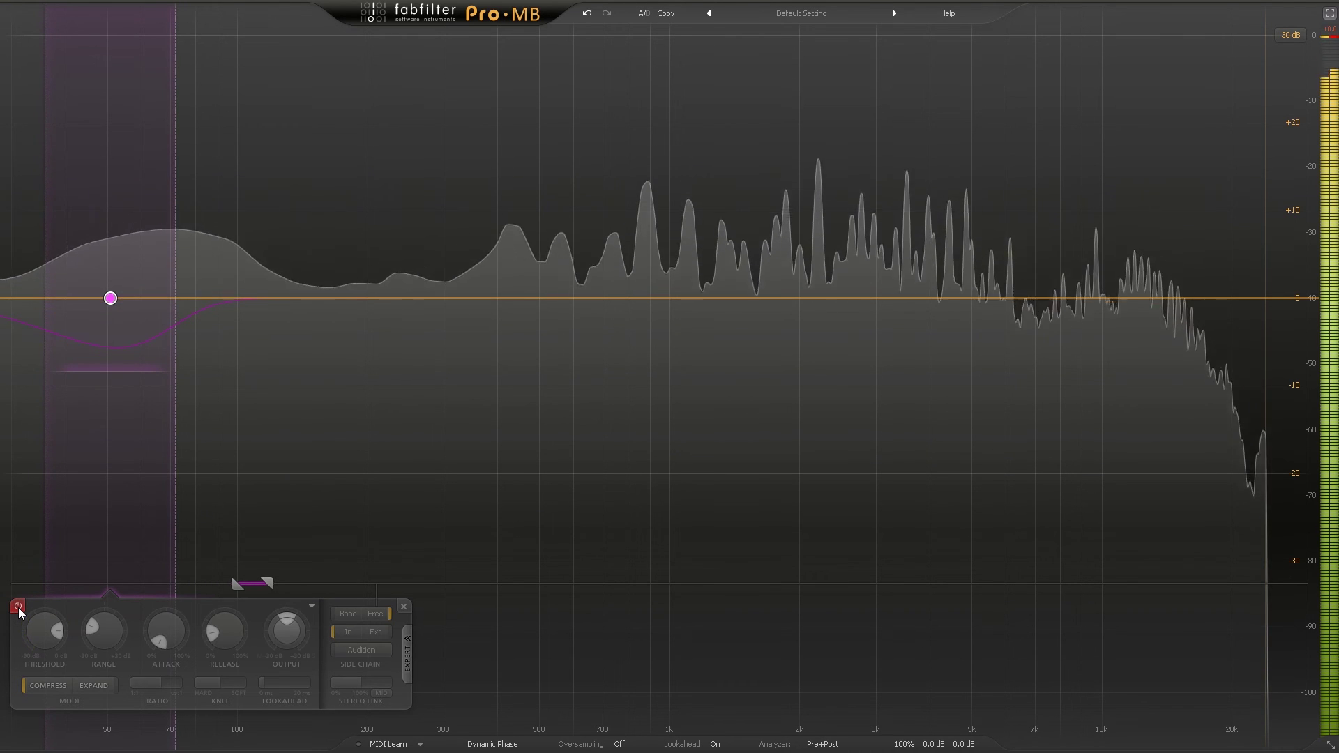
left_click(18, 607)
Deepen the sub band's range to about -12 dB
mouse_move(109, 382)
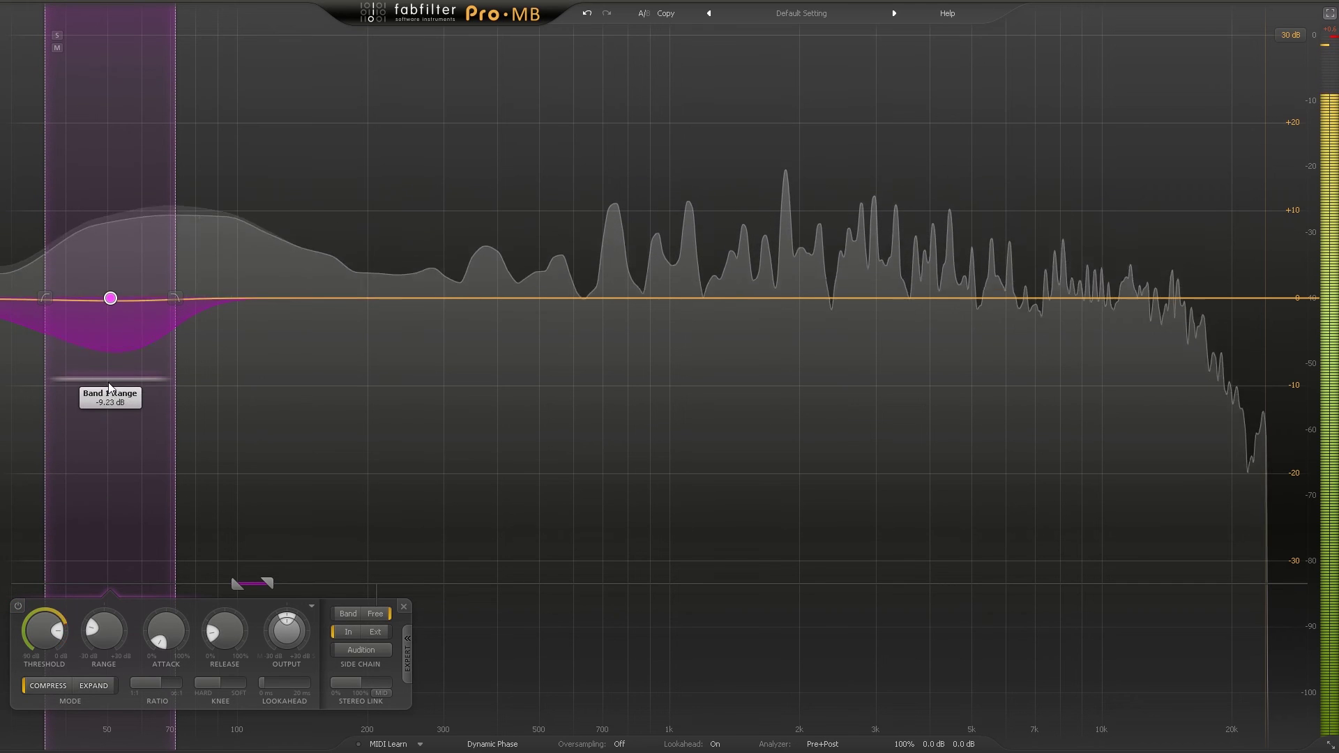
left_click_drag(109, 386, 110, 408)
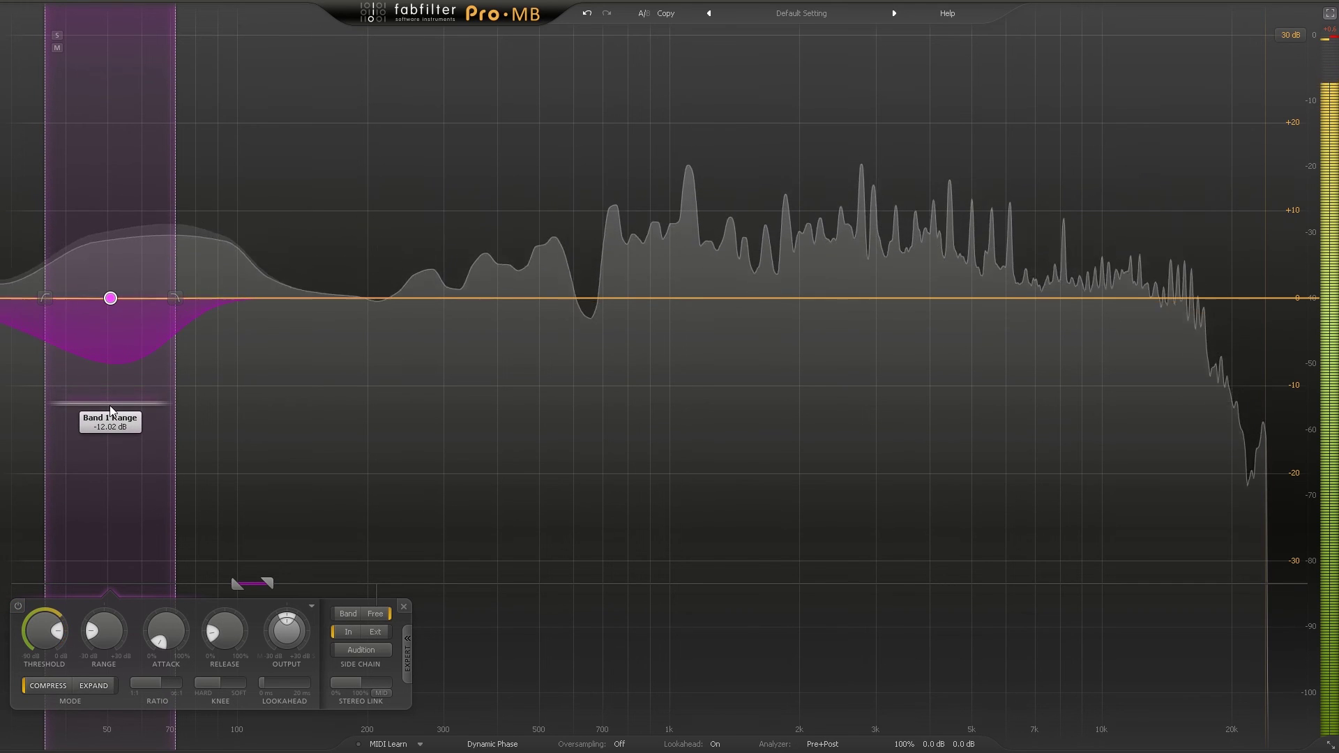
mouse_move(41, 647)
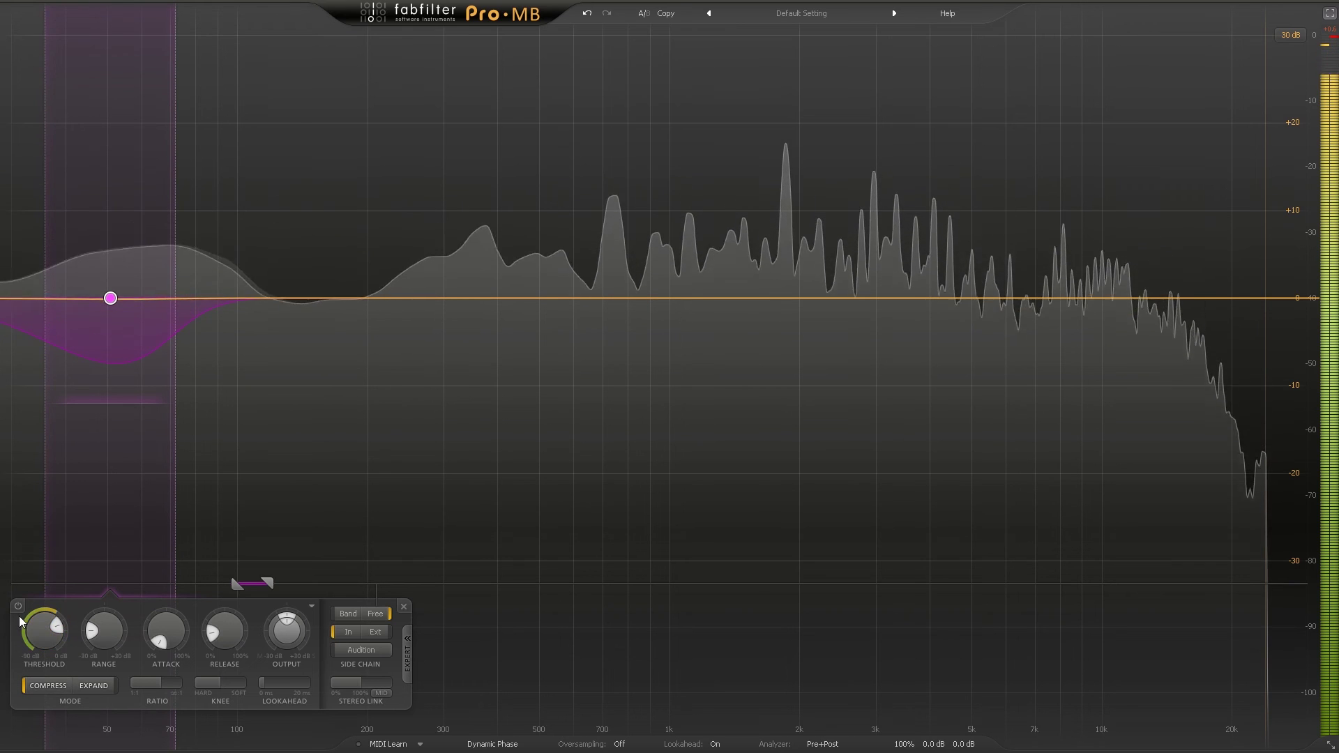
mouse_move(69, 611)
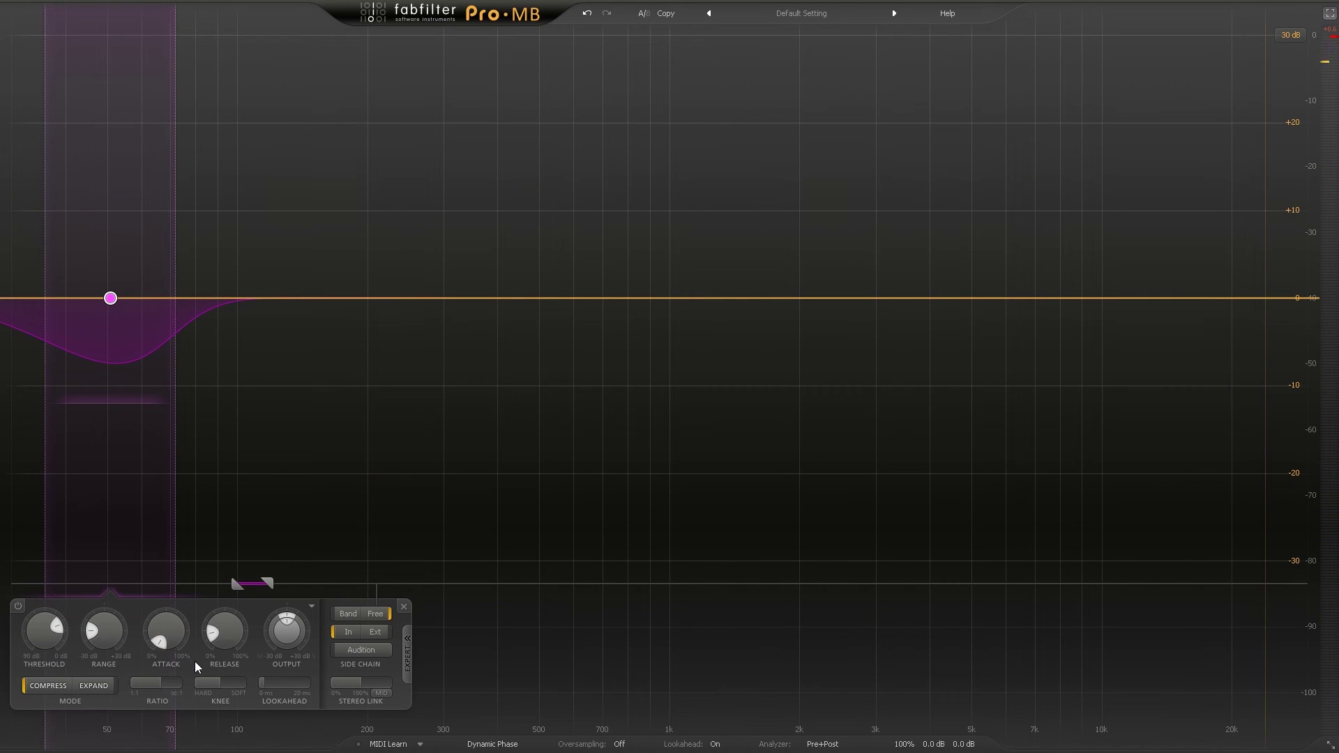
Add about 14 ms of lookahead, then A/B the sub band during playback
left_click_drag(279, 682, 372, 682)
key("space")
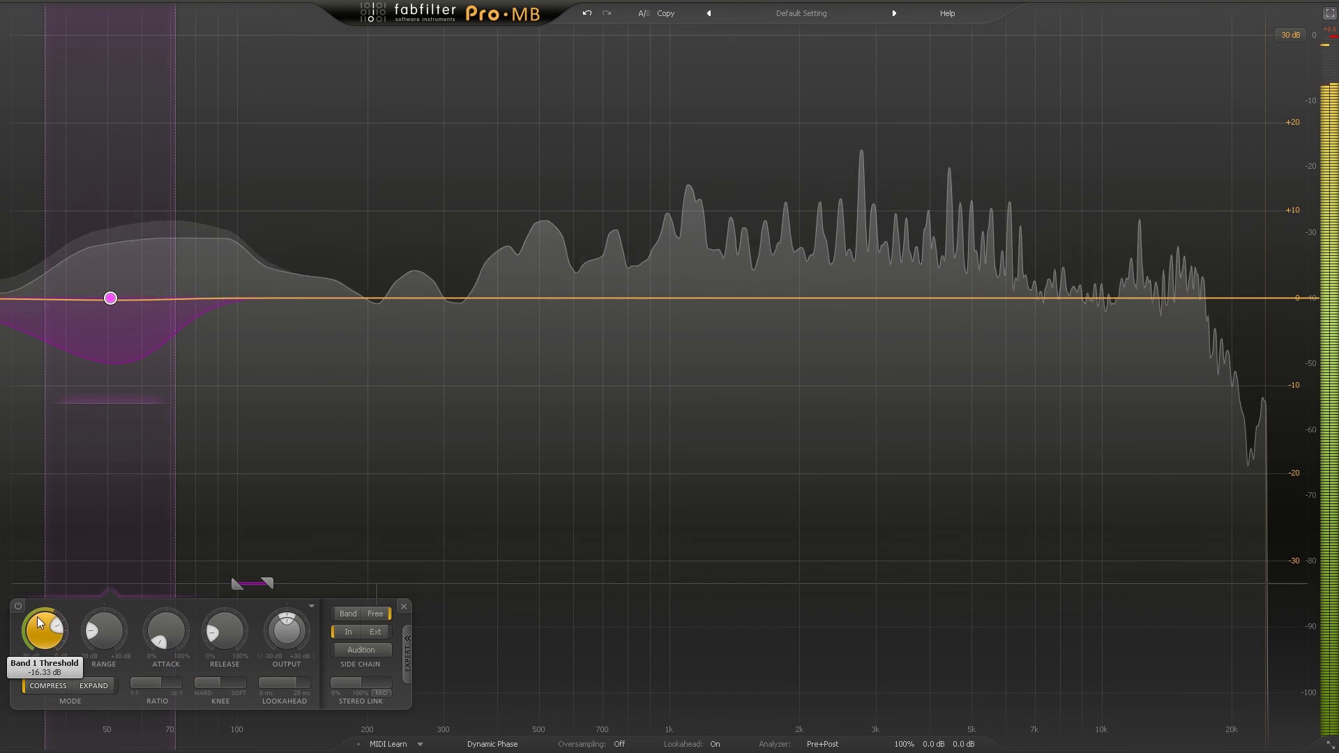
left_click(19, 605)
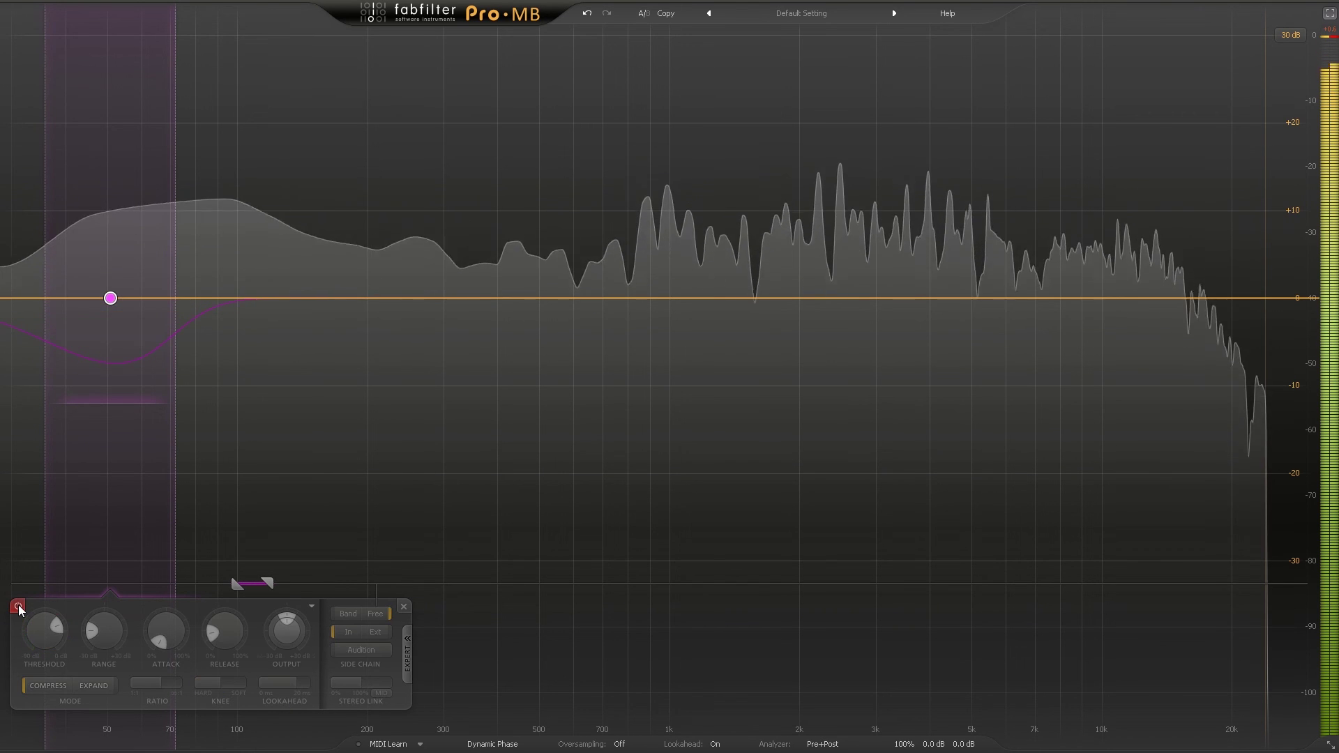
left_click(19, 606)
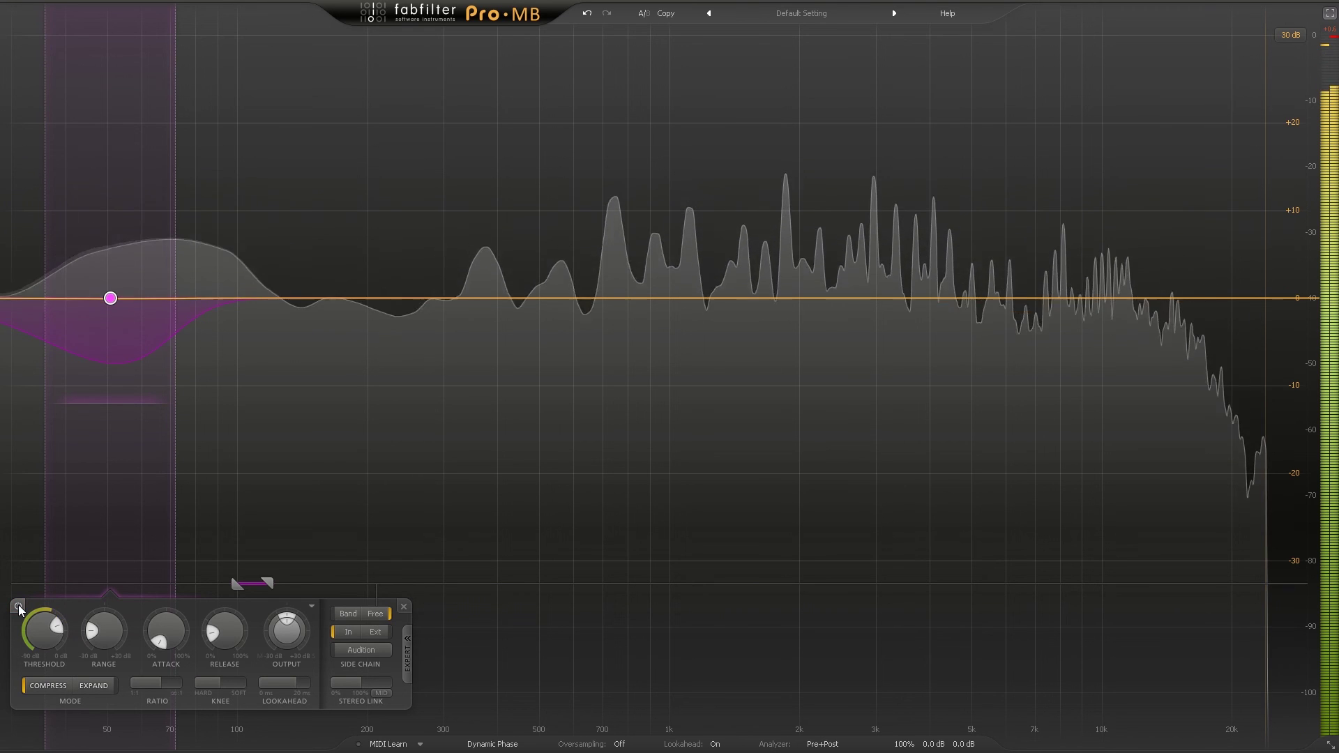